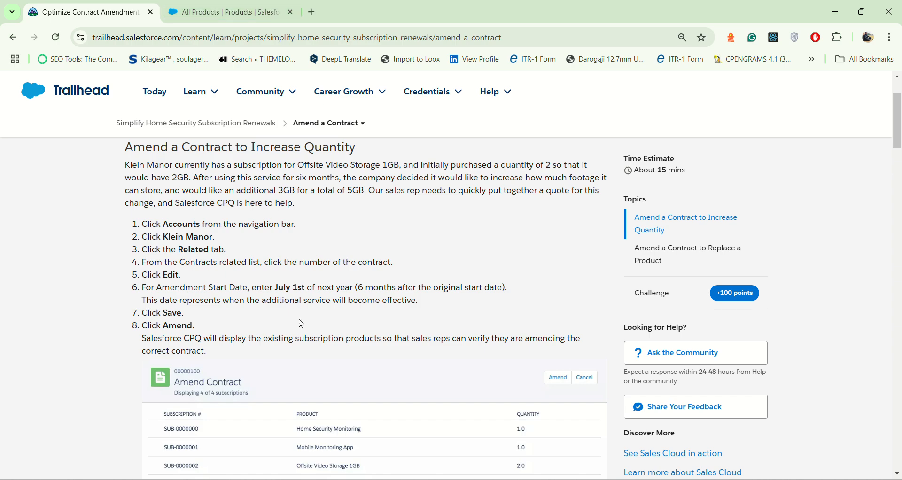
- Switch from the Trailhead instructions to the Salesforce CPQ org and open the Klein Manor account's related records
scroll(288, 367, "down", 20)
scroll(288, 367, "down", 15)
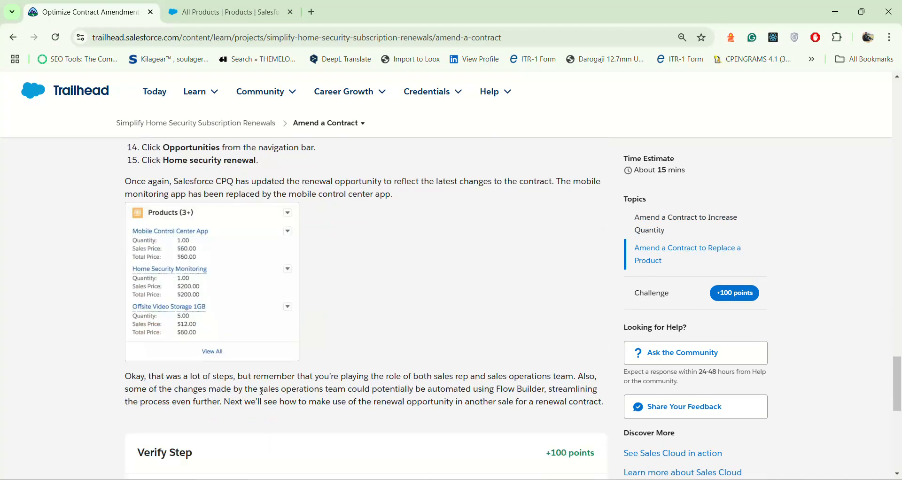
scroll(245, 389, "up", 2)
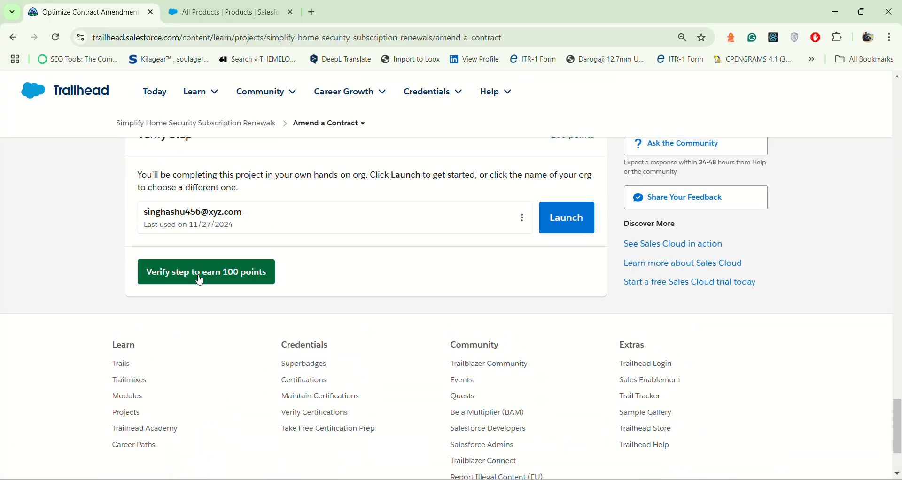
left_click(232, 17)
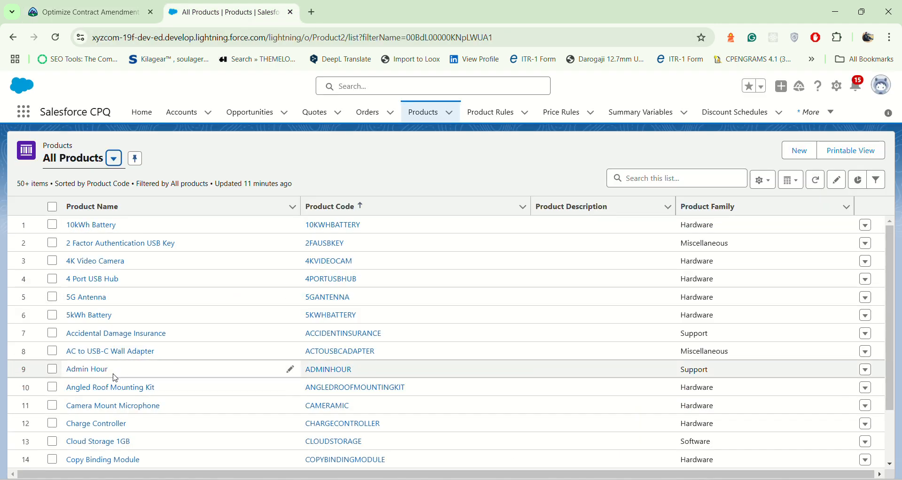
left_click(190, 123)
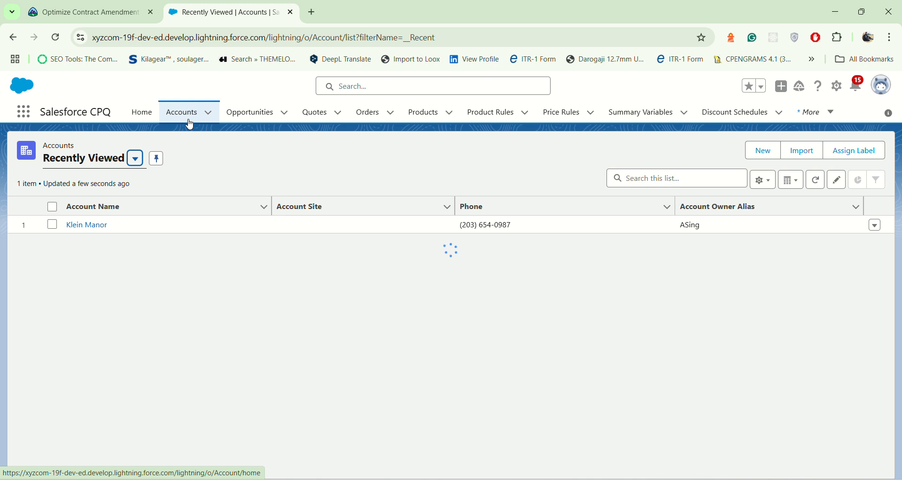
left_click(86, 228)
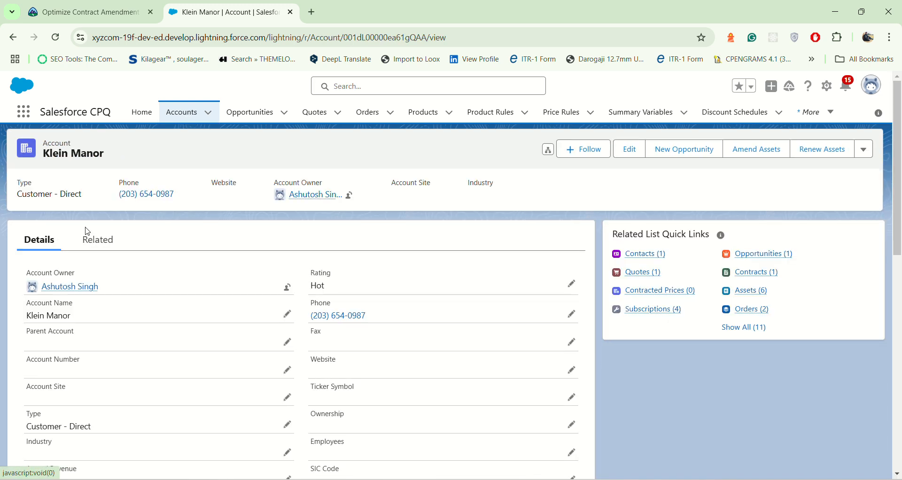
left_click(97, 241)
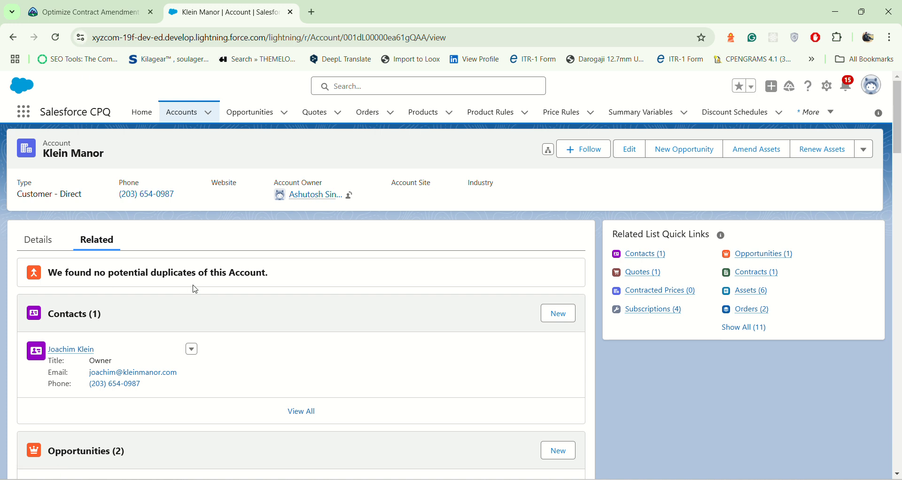
scroll(196, 289, "down", 1)
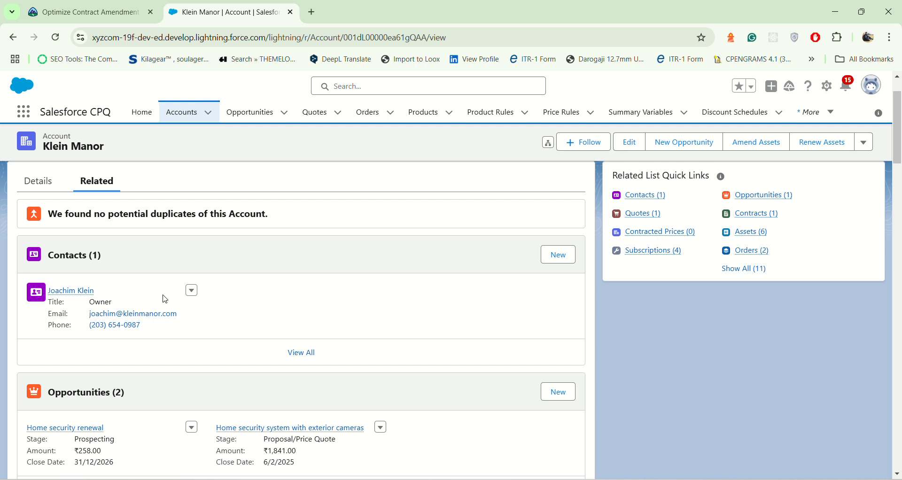
scroll(165, 299, "down", 10)
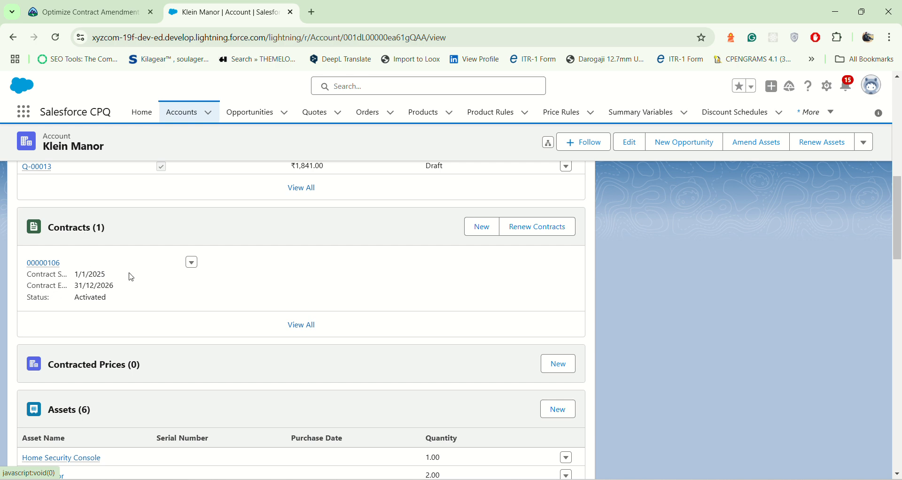
scroll(131, 277, "up", 15)
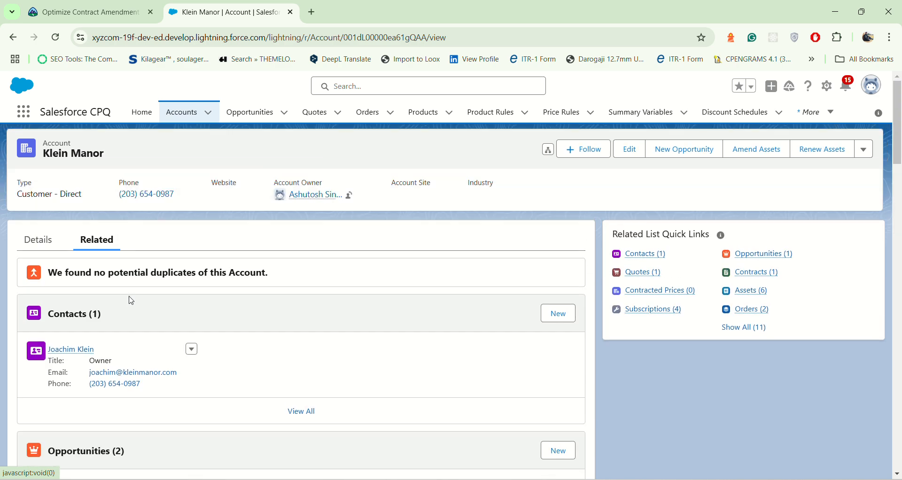
scroll(132, 301, "down", 15)
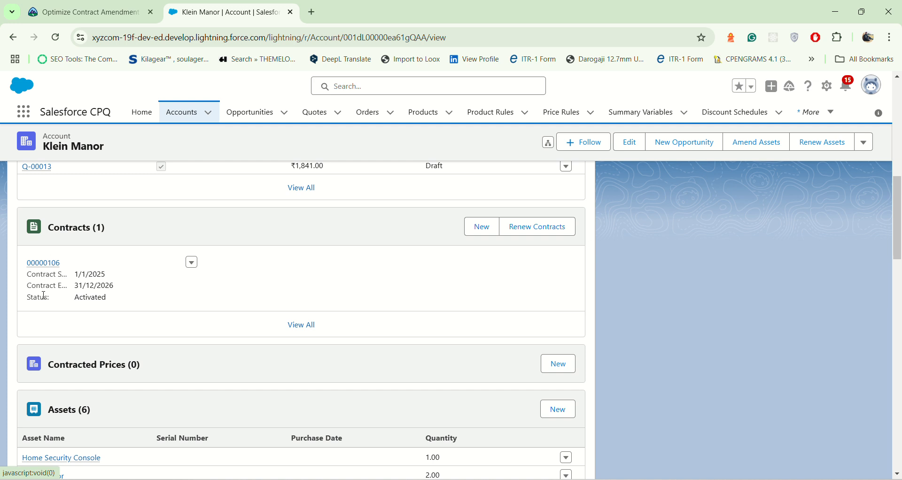
left_click(301, 325)
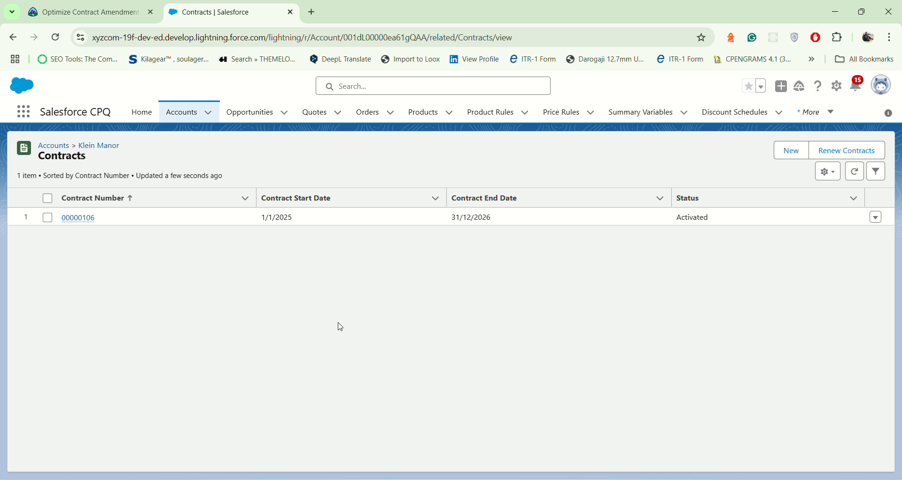
left_click(877, 222)
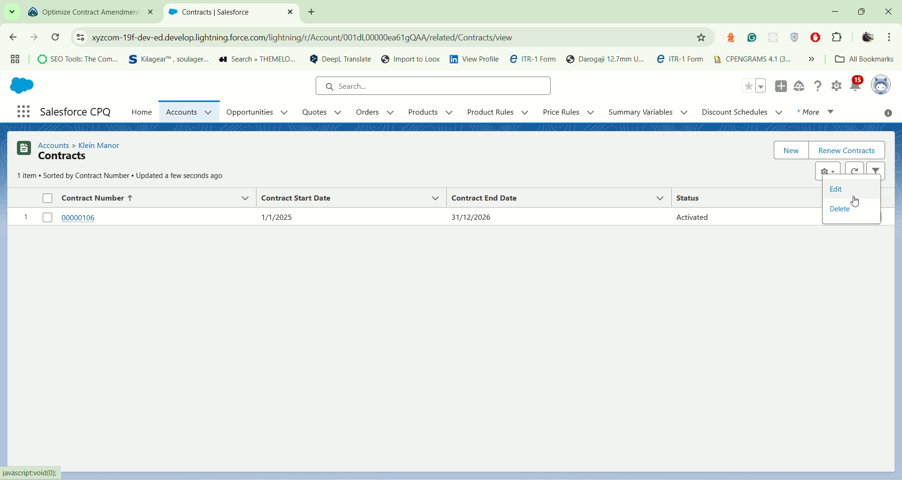
left_click(855, 196)
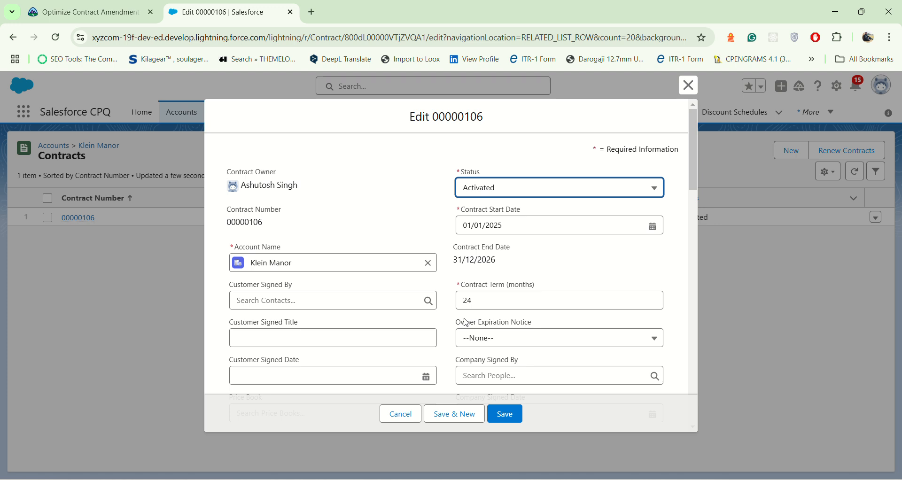
scroll(467, 323, "down", 4)
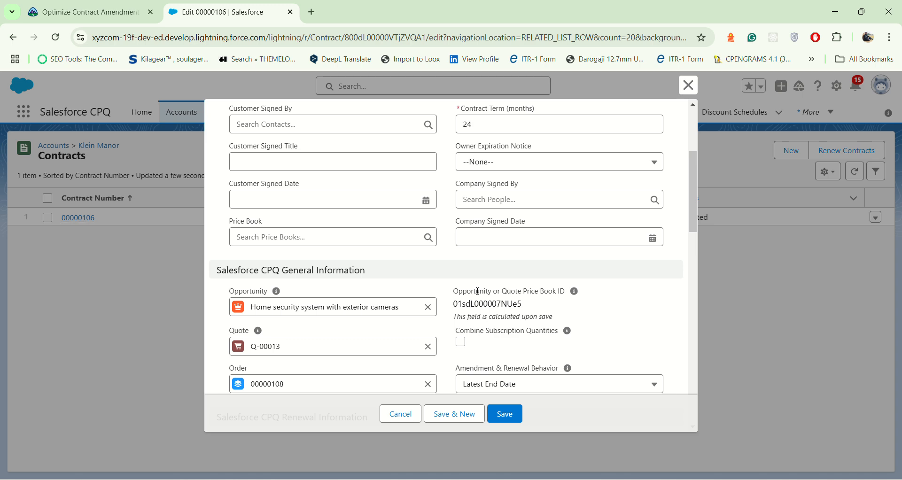
scroll(478, 291, "down", 3)
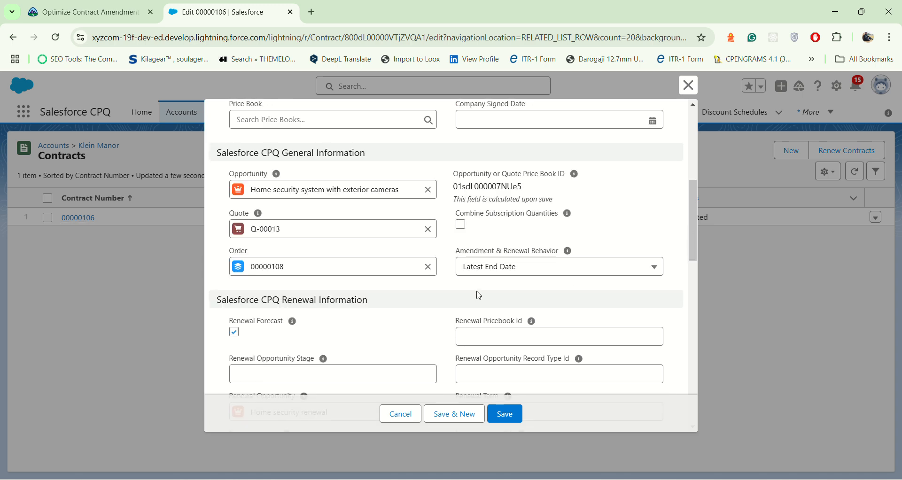
scroll(478, 295, "down", 9)
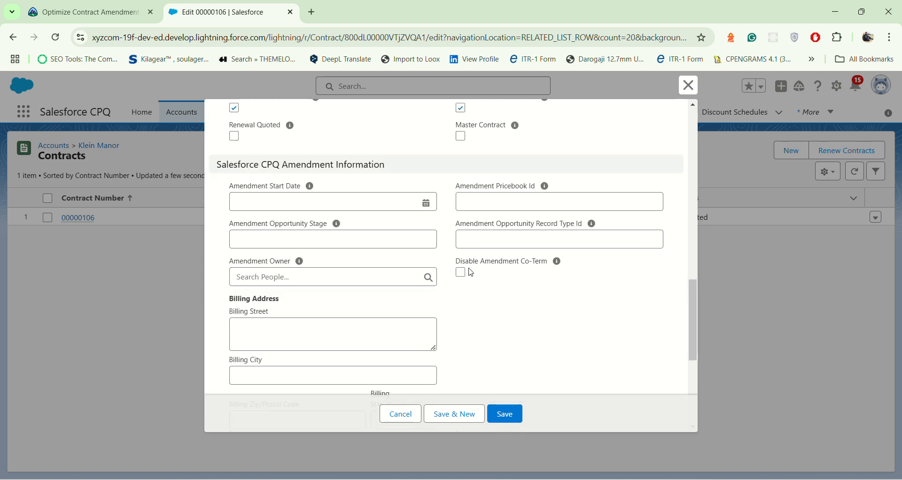
scroll(471, 273, "down", 3)
left_click(404, 415)
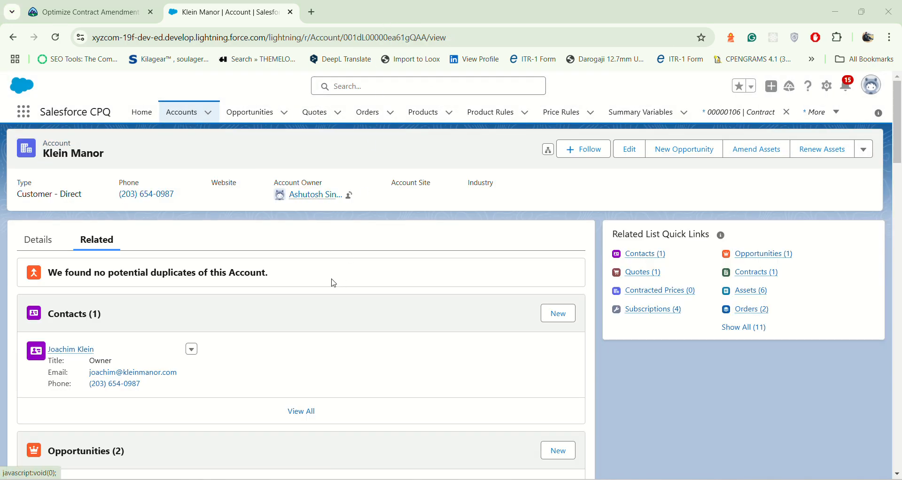
- Open Klein Manor's activated contract for editing from its related contracts and go to the Salesforce CPQ Amendment Information section
scroll(333, 283, "down", 1)
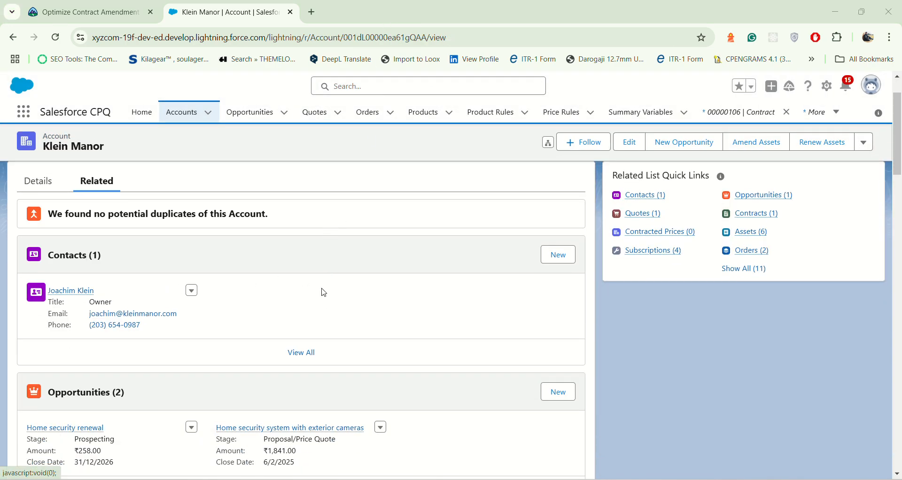
scroll(277, 324, "down", 5)
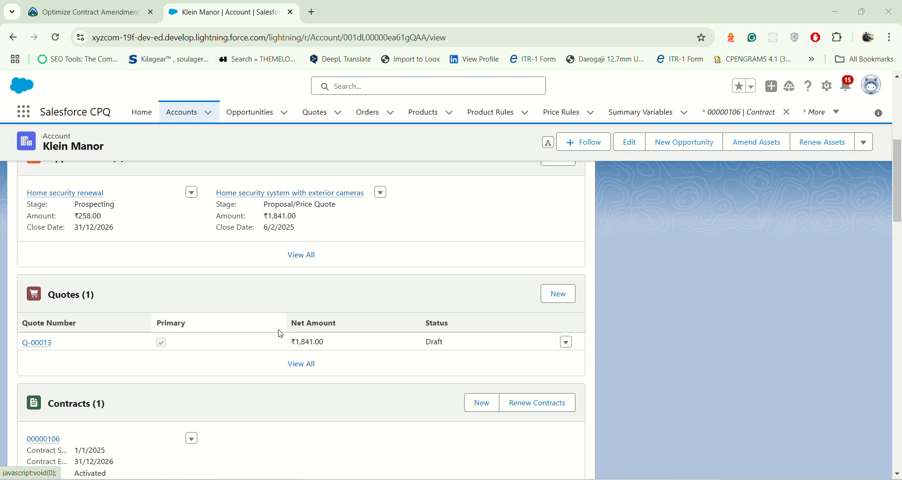
scroll(280, 335, "down", 2)
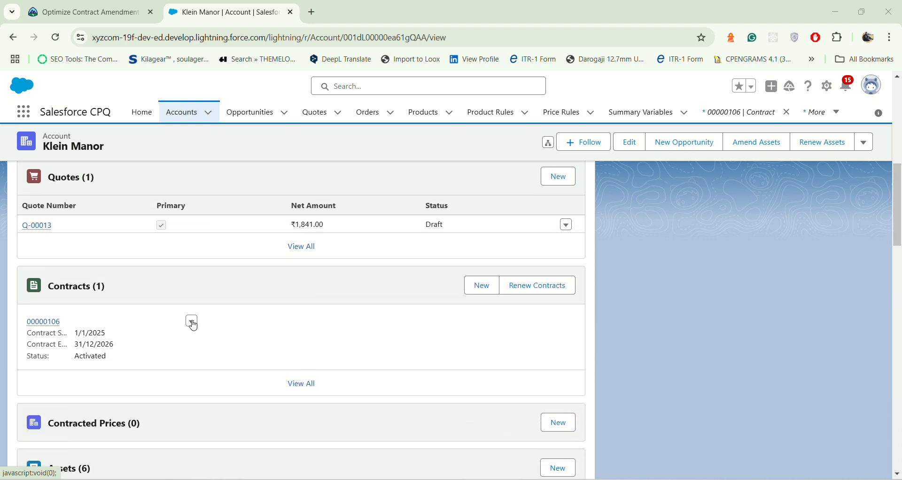
left_click(192, 323)
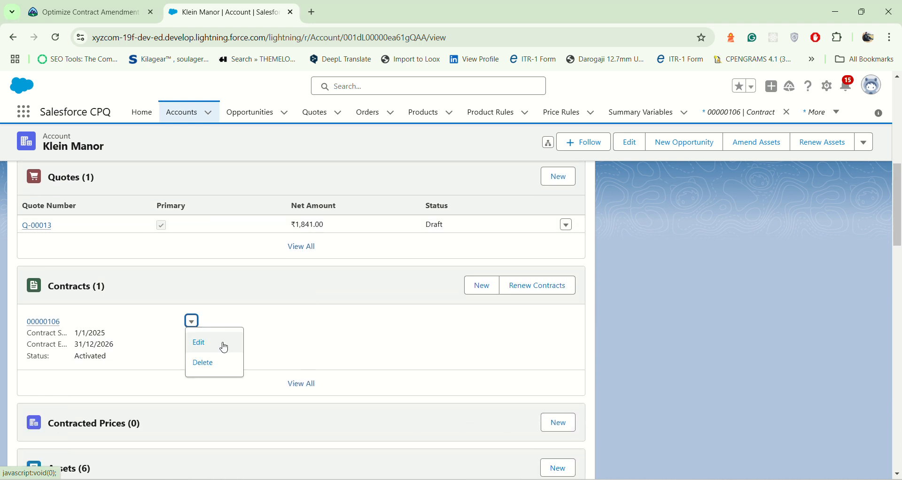
left_click(224, 348)
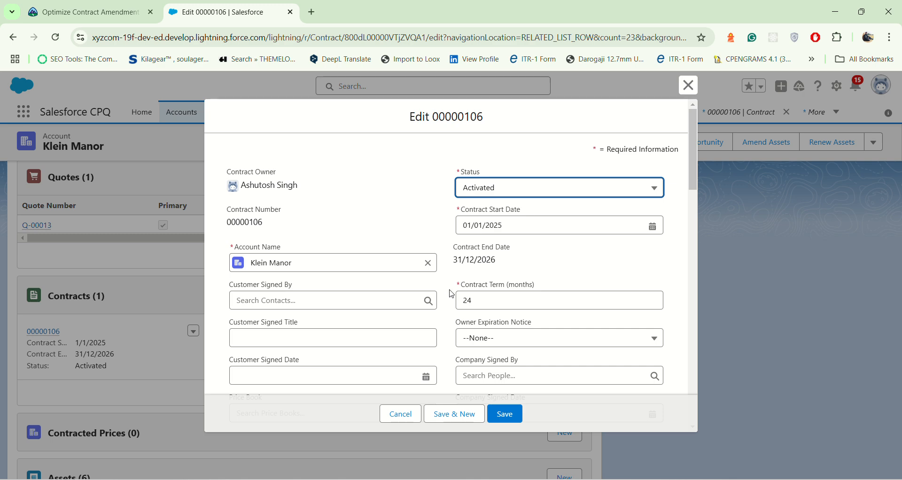
scroll(451, 295, "down", 14)
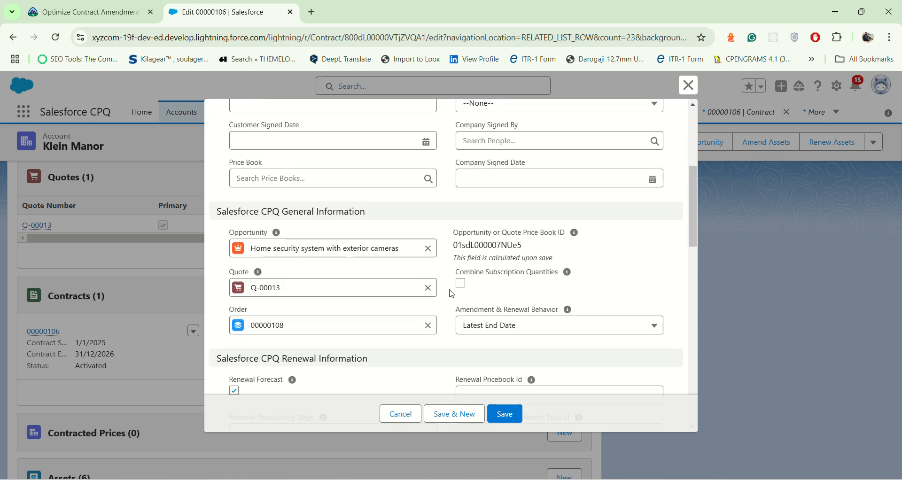
scroll(452, 294, "down", 3)
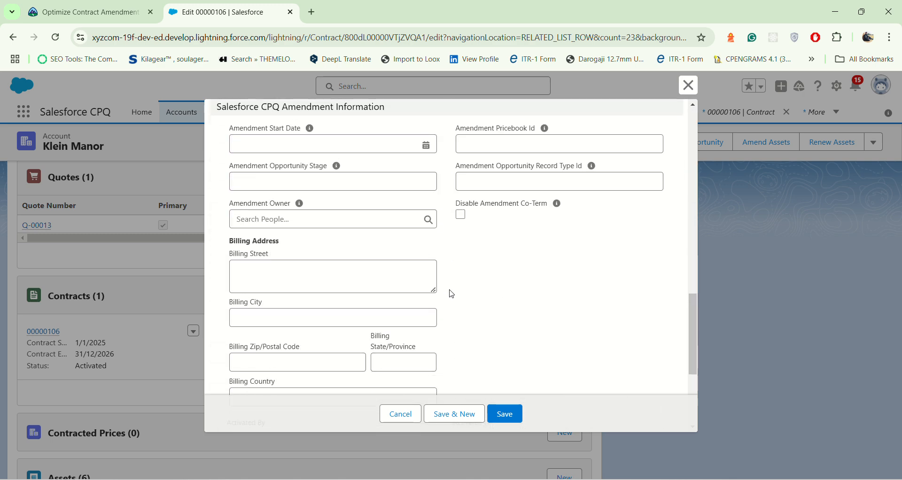
- Set the contract's Amendment Start Date to 01/07/2025 and save the contract
left_click(292, 144)
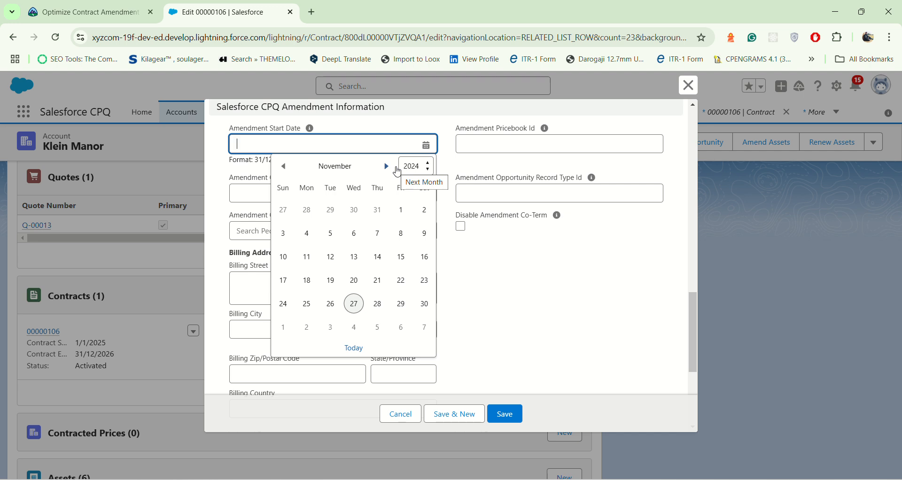
left_click(426, 167)
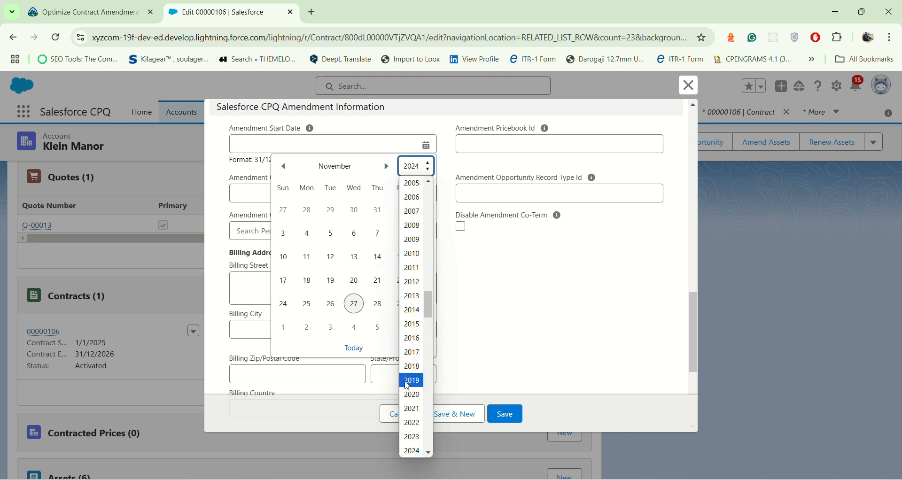
left_click(427, 452)
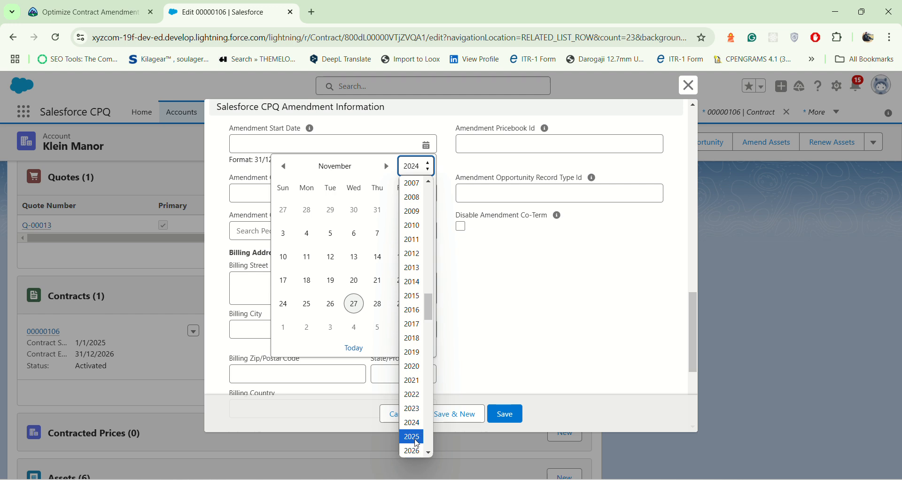
left_click(412, 437)
left_click(385, 167)
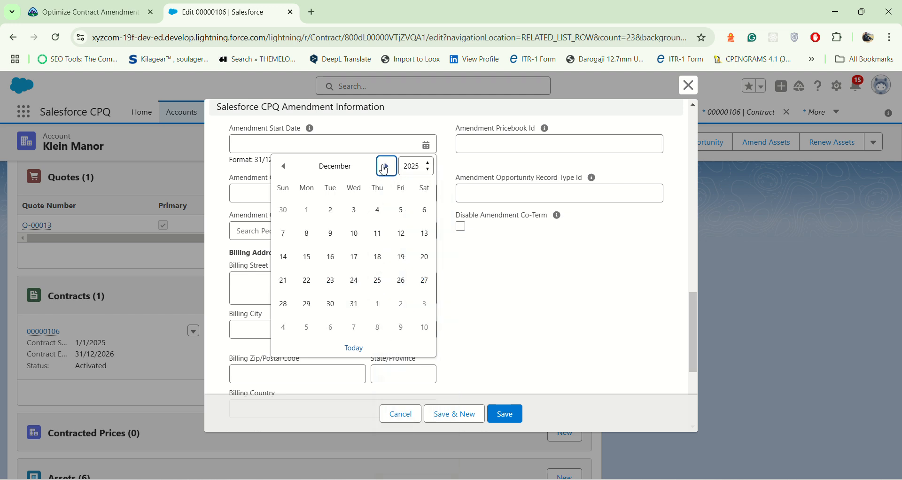
left_click(385, 167)
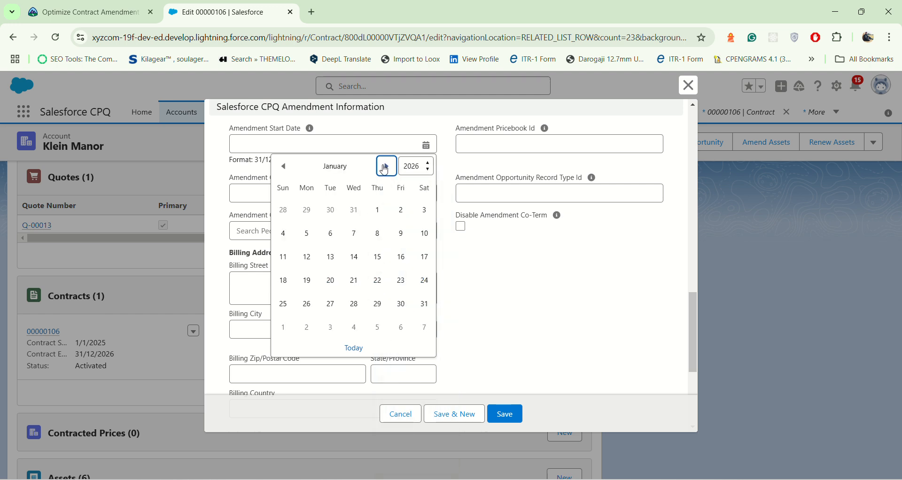
left_click(429, 166)
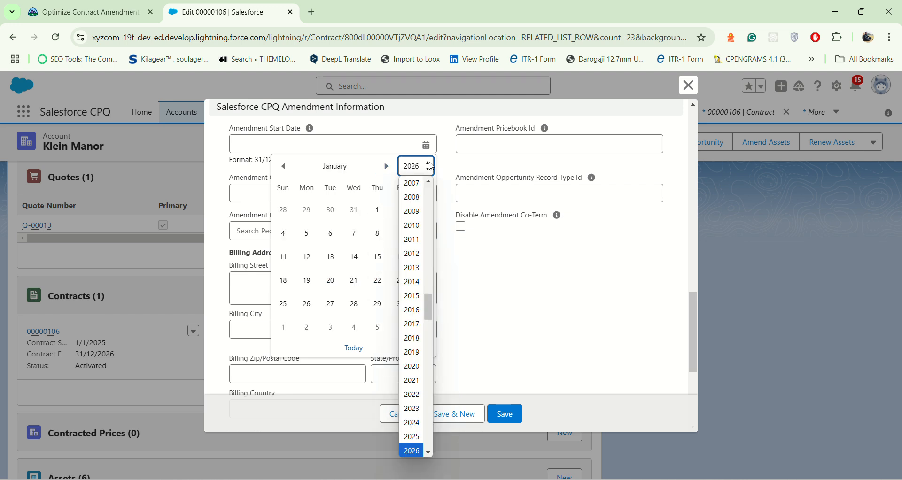
left_click(413, 437)
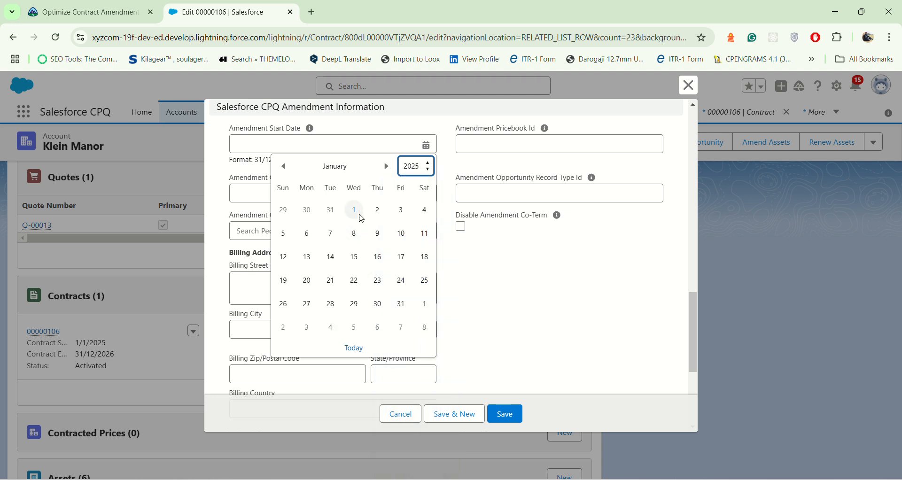
left_click(385, 168)
left_click(385, 168)
left_click(385, 167)
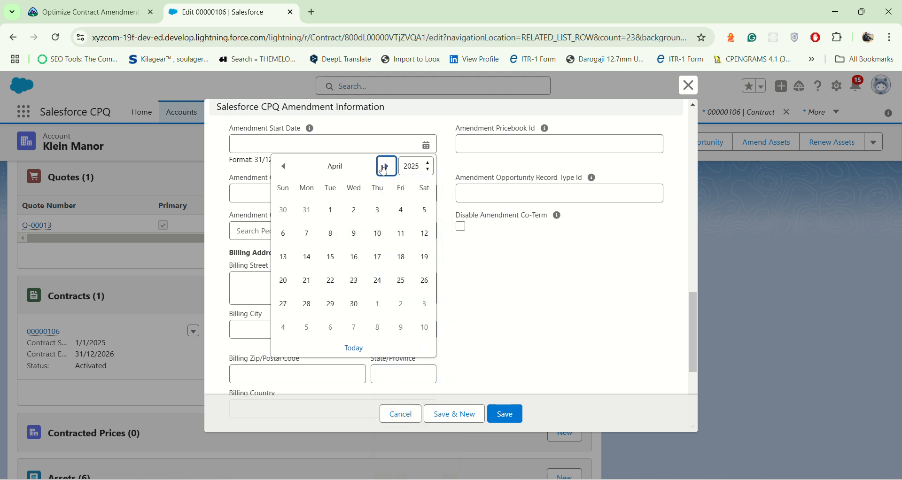
left_click(385, 167)
left_click(385, 167)
left_click(385, 167)
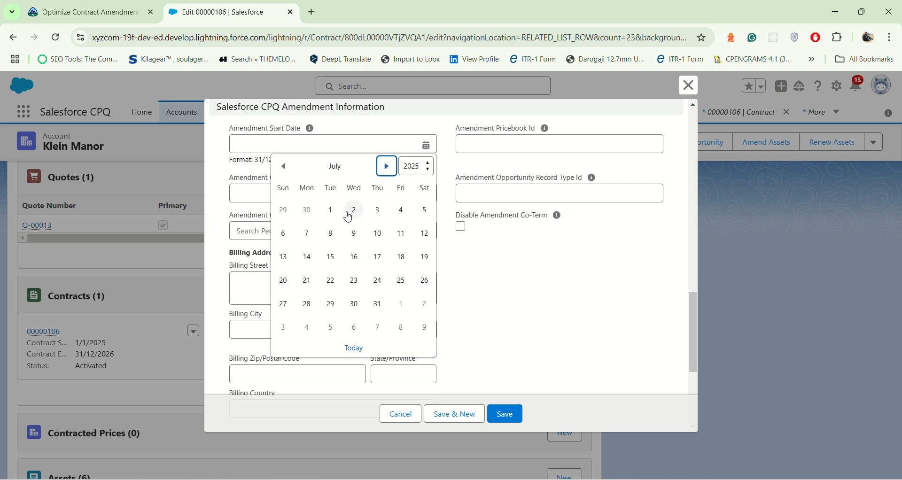
left_click(332, 210)
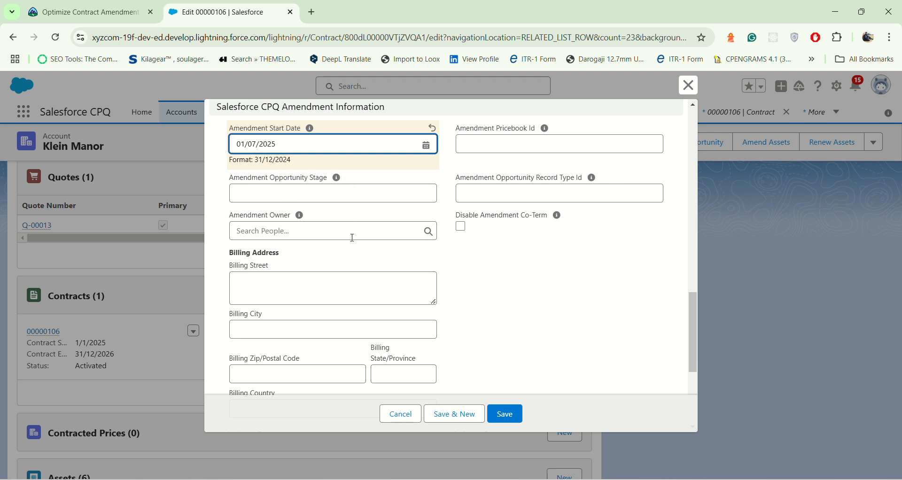
left_click(504, 416)
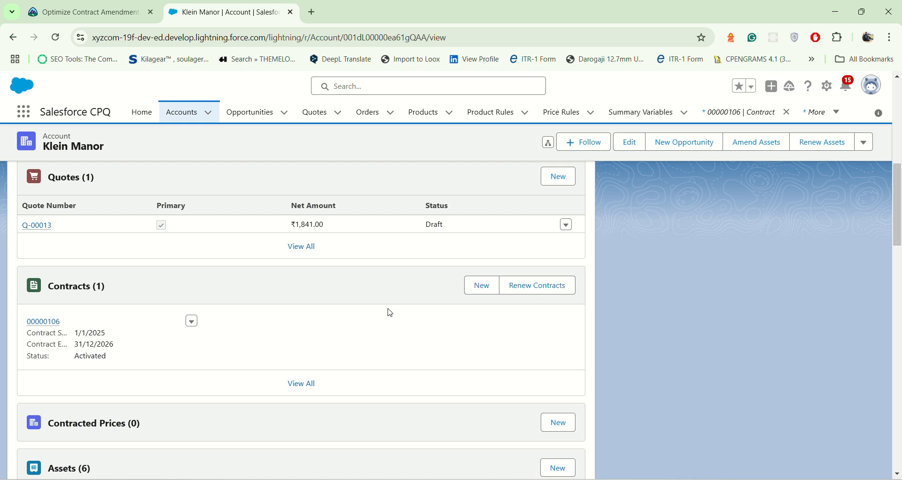
- Review the contracts, assets and subscriptions in the Klein Manor account's related records
scroll(390, 313, "down", 3)
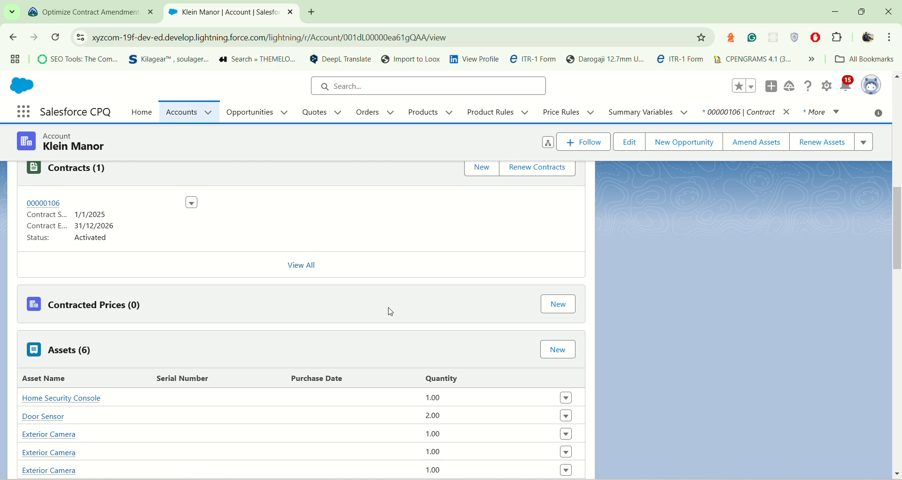
scroll(390, 311, "down", 7)
scroll(382, 299, "up", 5)
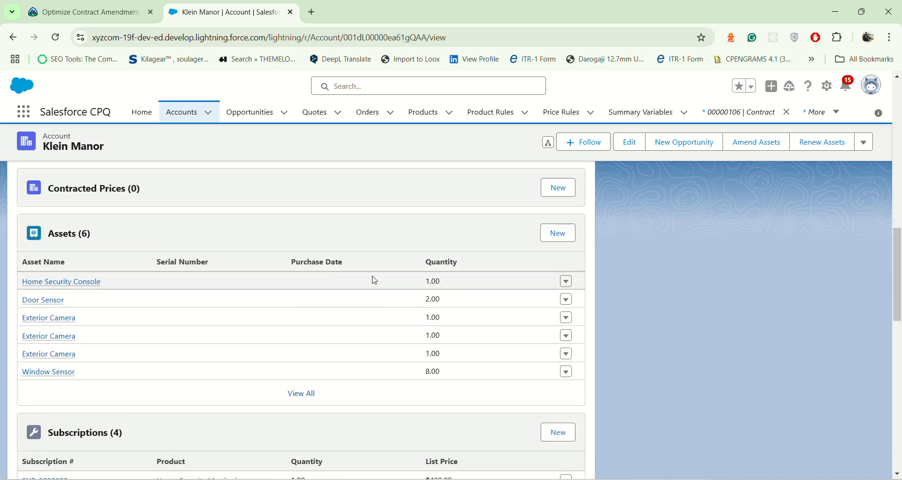
scroll(373, 277, "up", 4)
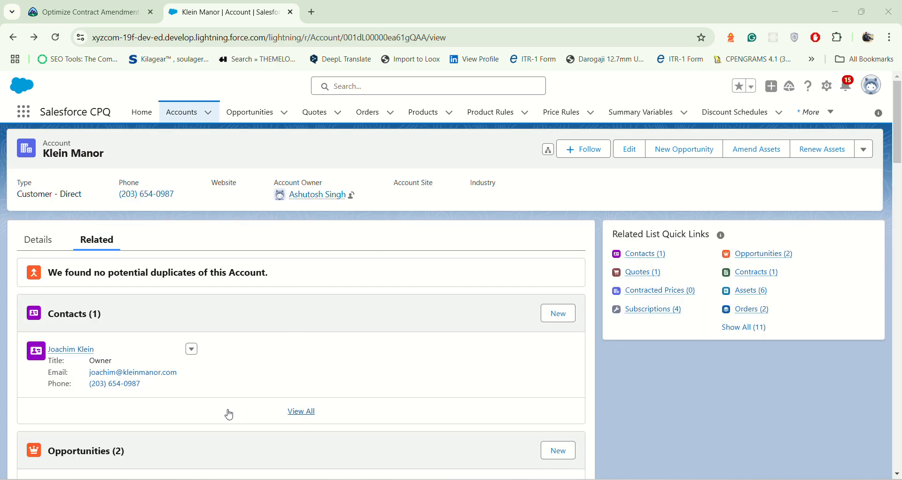
scroll(229, 414, "down", 5)
scroll(141, 269, "up", 1)
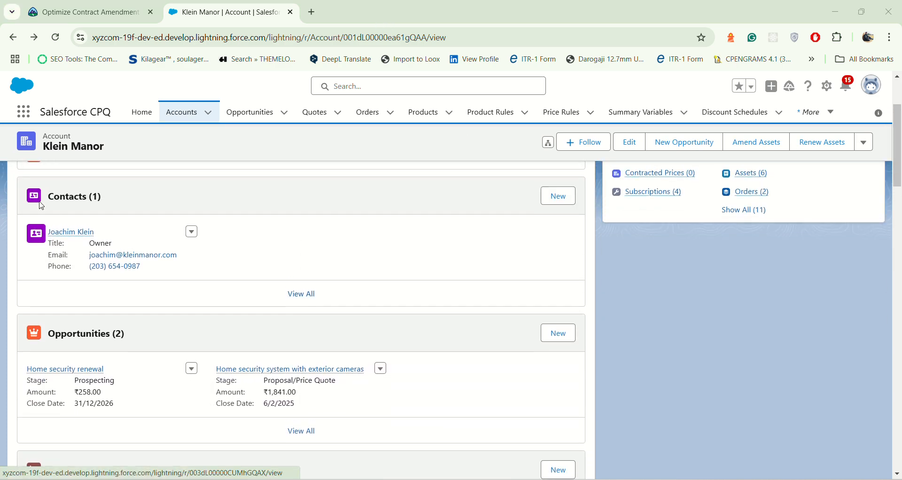
scroll(111, 299, "down", 7)
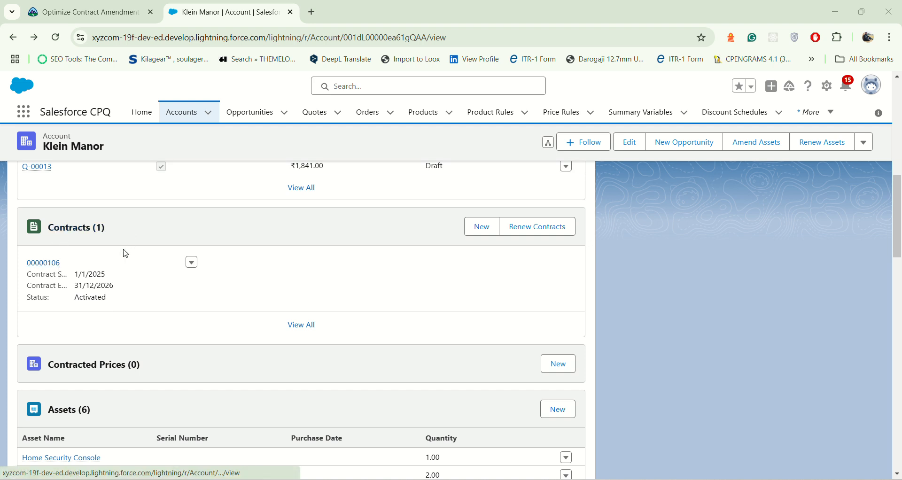
scroll(141, 320, "down", 5)
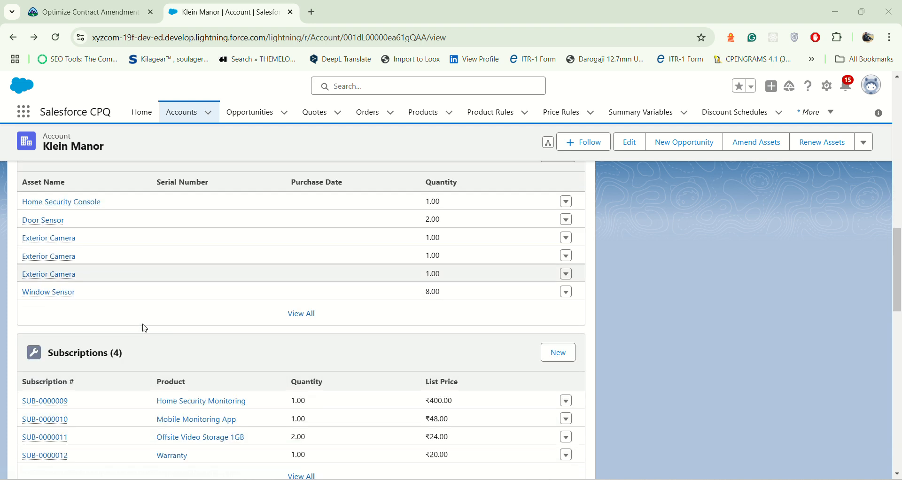
scroll(161, 307, "up", 5)
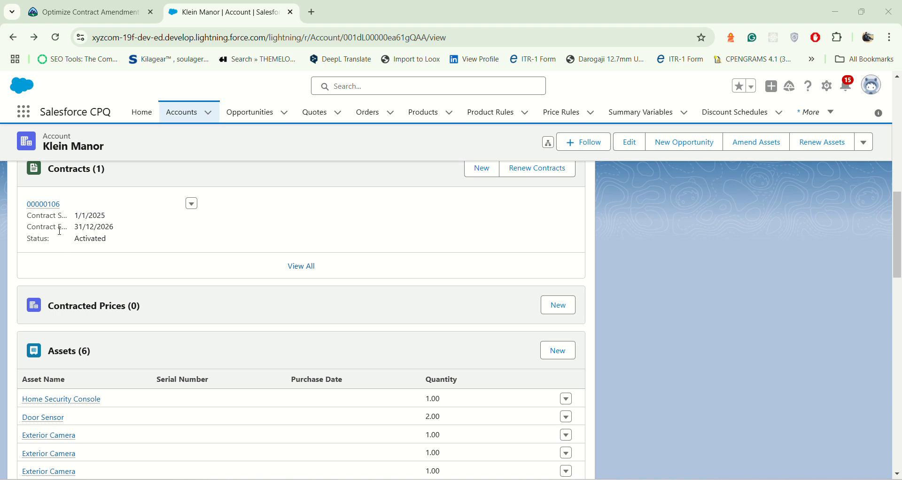
- Open Klein Manor's activated contract and amend its subscriptions to reach the amendment quote's line editor
left_click(48, 208)
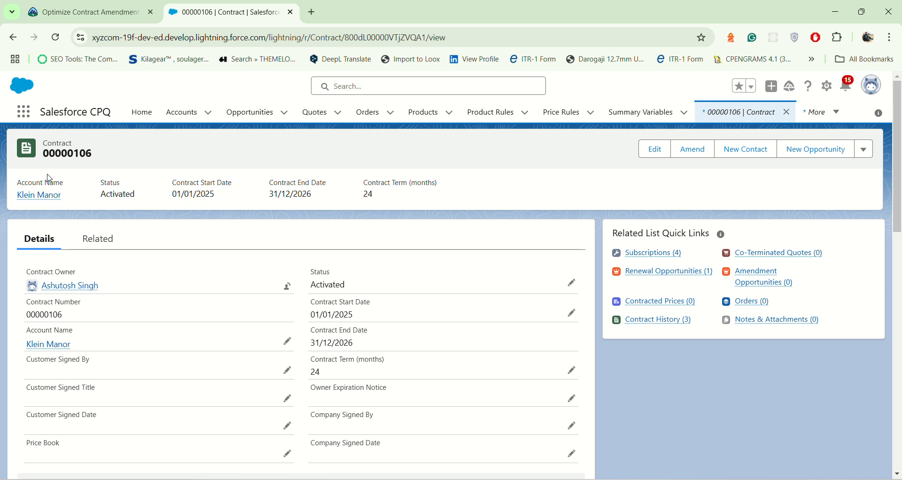
left_click_drag(41, 160, 134, 158)
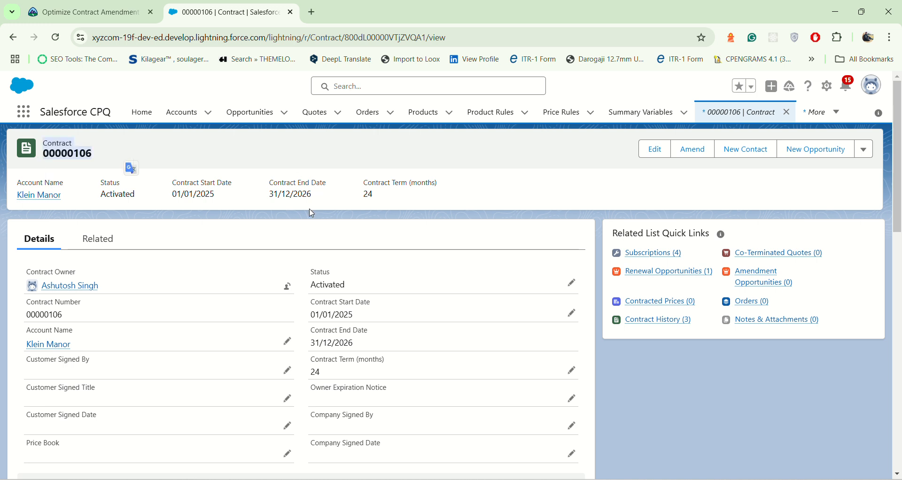
left_click(690, 150)
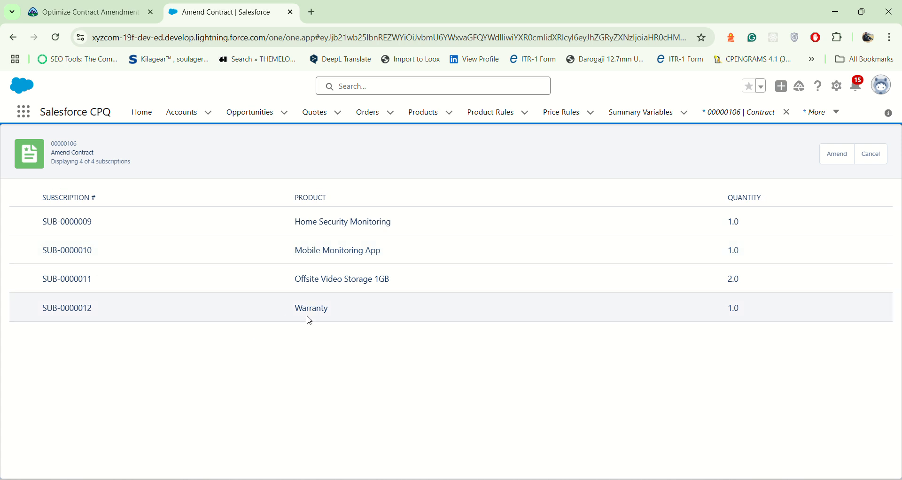
left_click(838, 156)
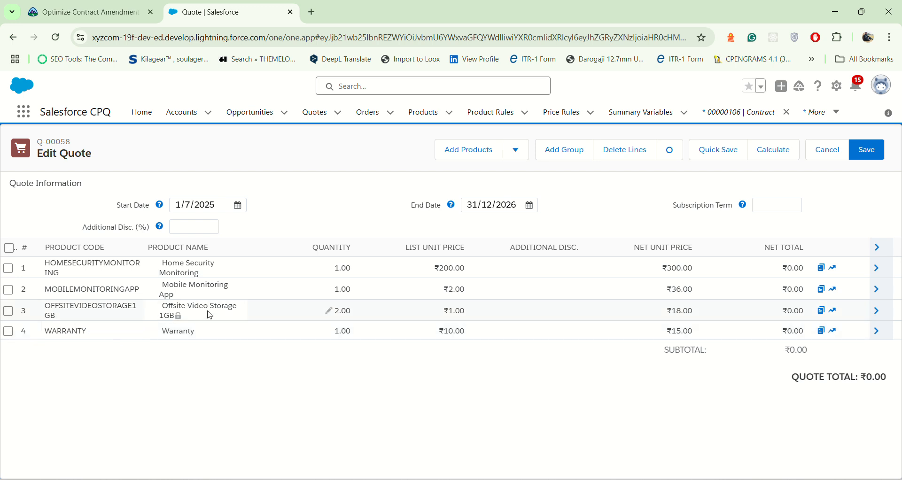
- Set the Offsite Video Storage 1GB quantity to 5 on the amendment quote, then recalculate and save the quote
left_click(331, 312)
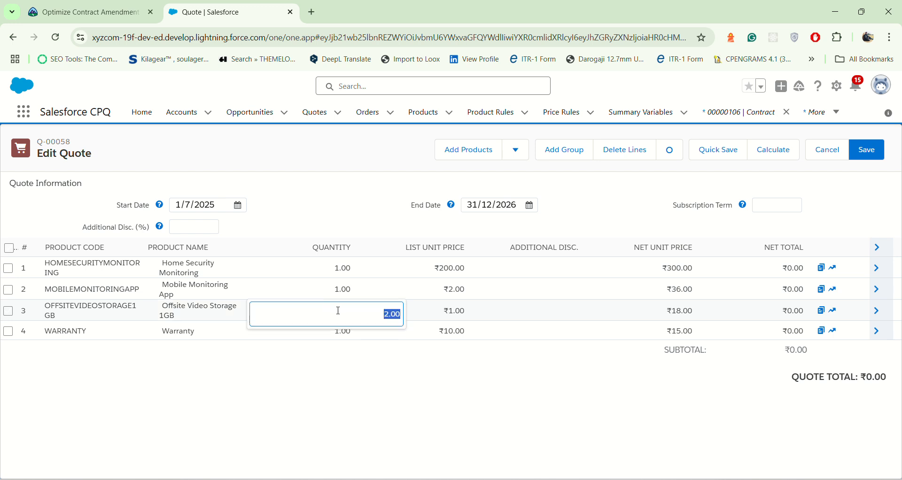
type("5")
left_click(393, 396)
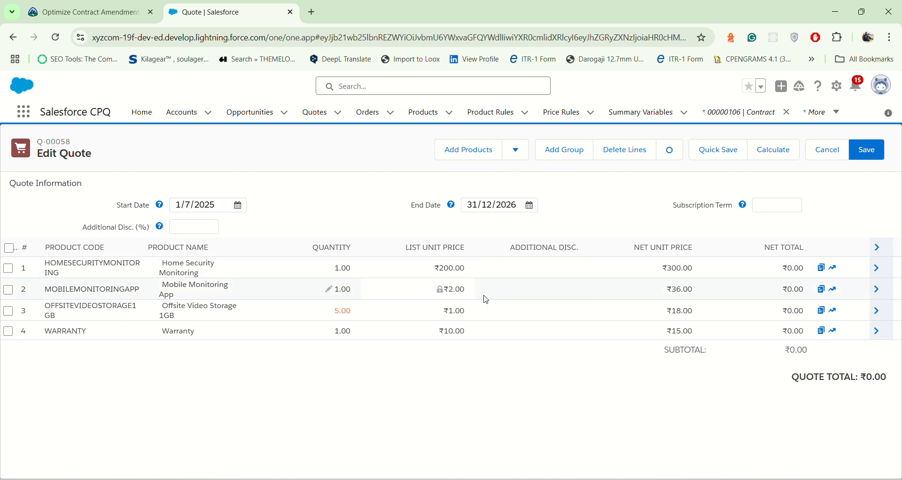
left_click(776, 152)
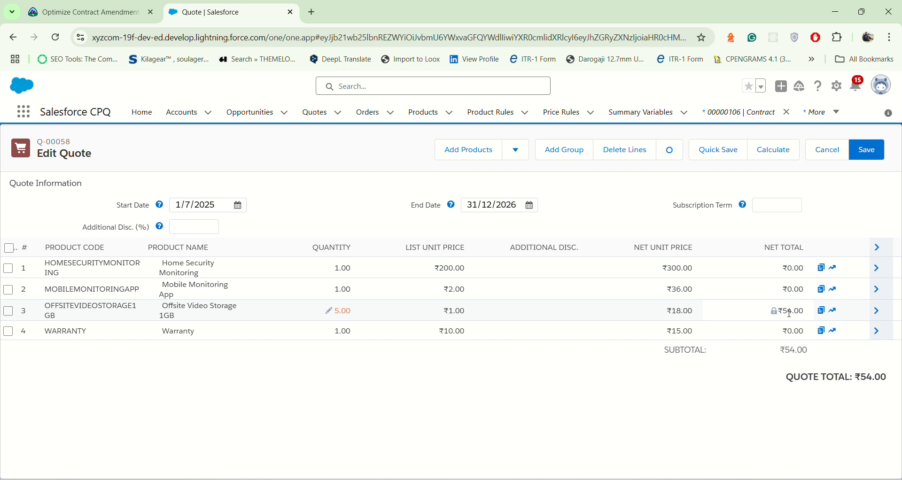
left_click(867, 150)
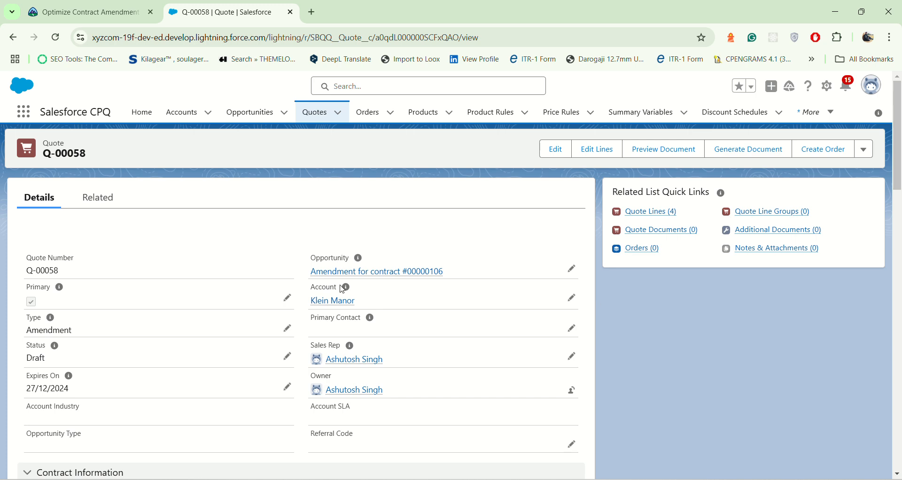
- Mark the amendment quote as Ordered in its Contract Information and save the quote
left_click(556, 153)
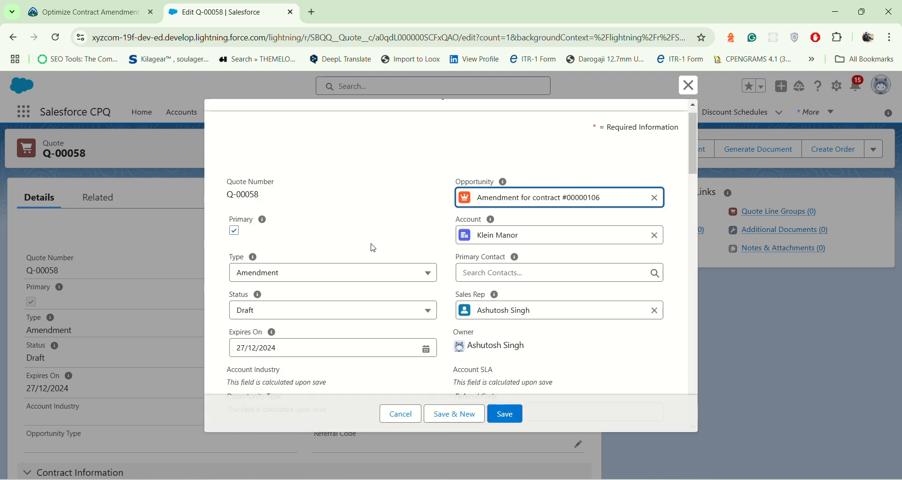
scroll(373, 249, "down", 3)
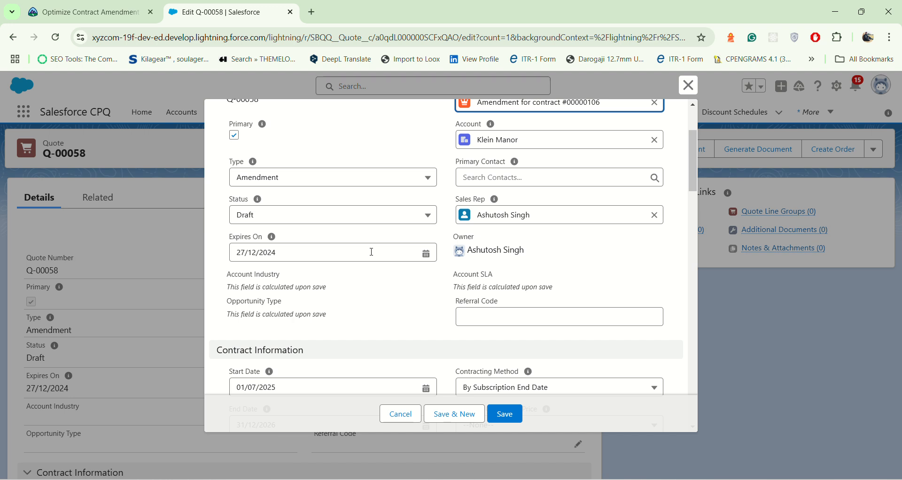
scroll(371, 252, "down", 4)
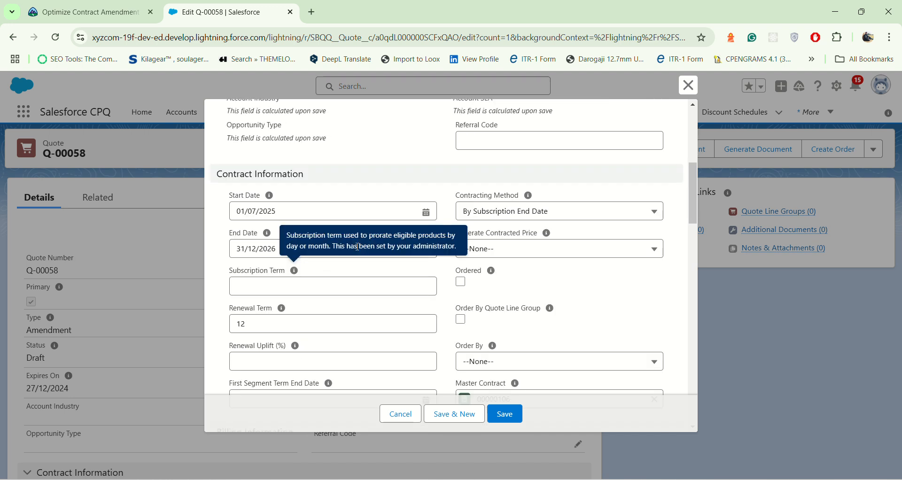
left_click(459, 281)
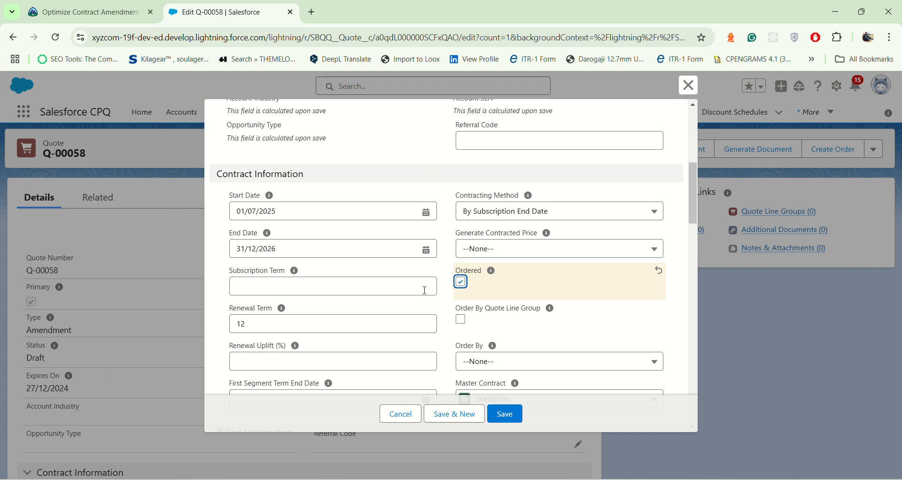
left_click(510, 412)
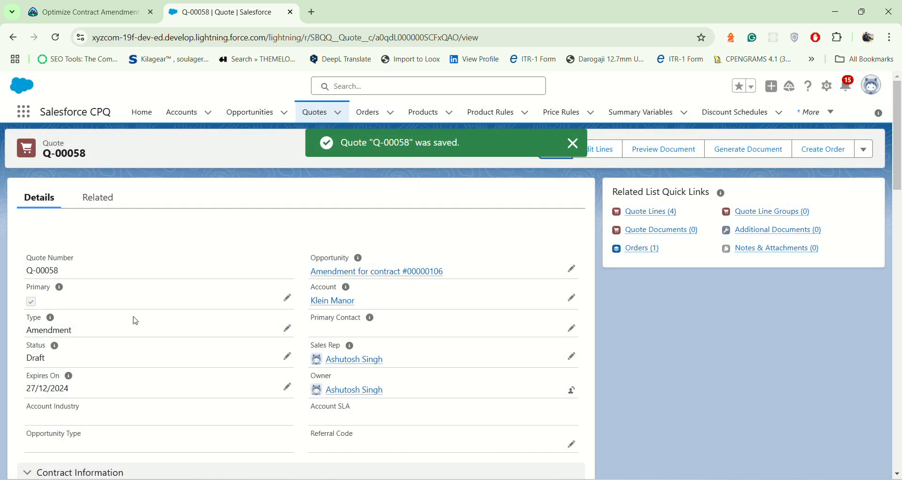
- Open the draft order from the amendment quote's related records and activate it
left_click(110, 203)
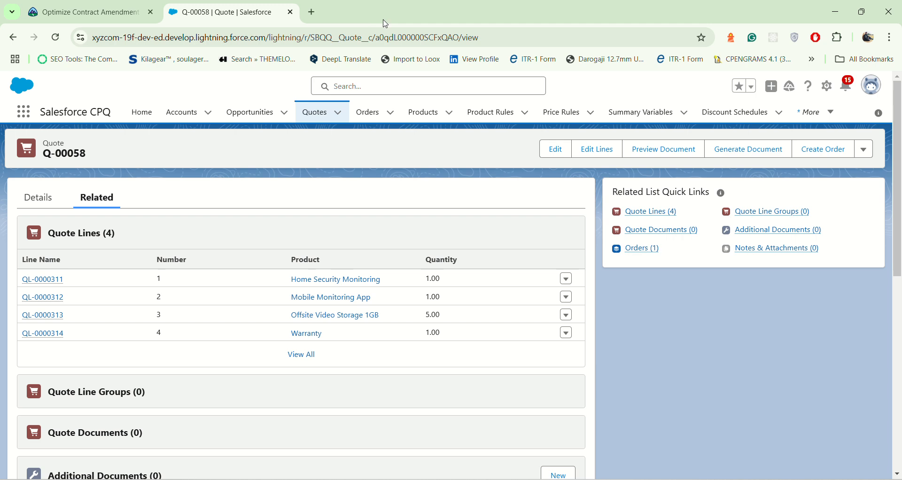
scroll(162, 364, "down", 4)
scroll(49, 377, "up", 4)
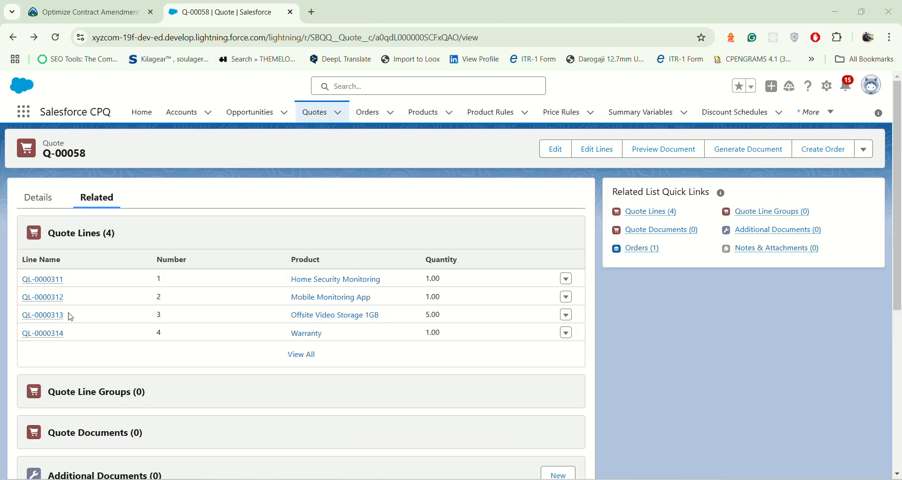
scroll(112, 282, "down", 4)
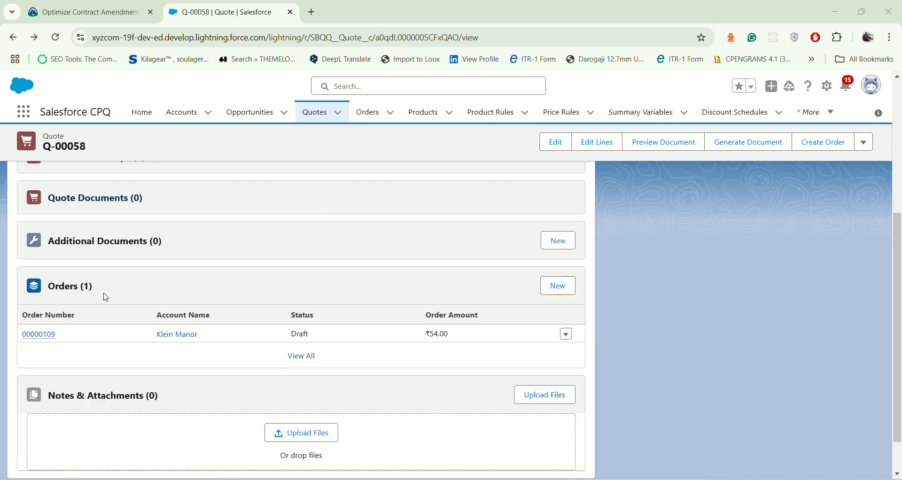
left_click(40, 334)
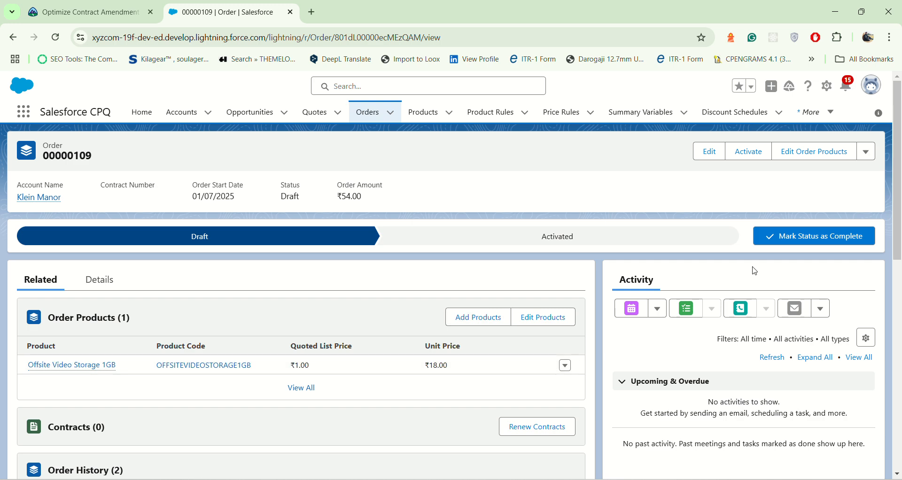
left_click(752, 150)
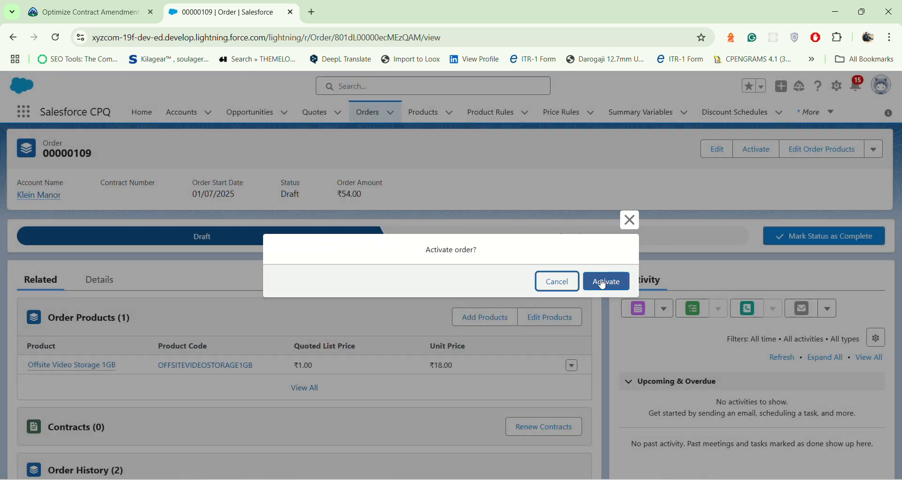
left_click(604, 283)
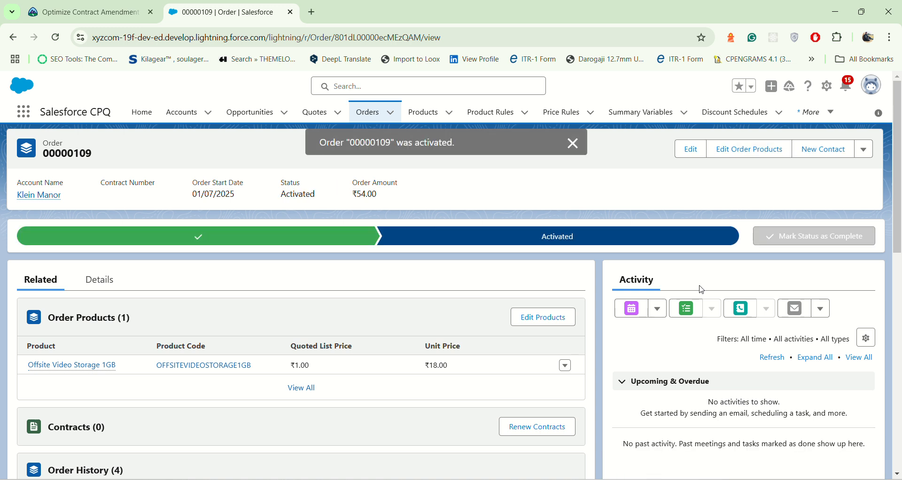
- Mark the activated amendment order as Contracted, save it and reload the order record
left_click(699, 151)
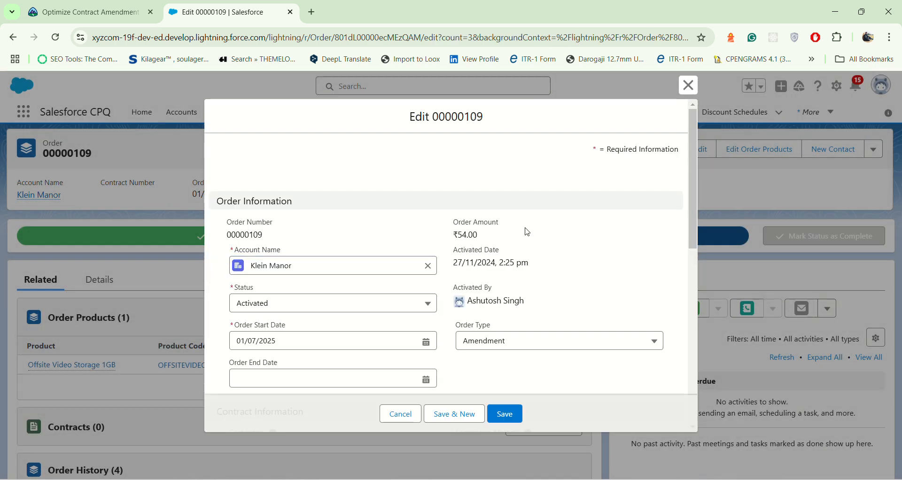
scroll(577, 274, "down", 3)
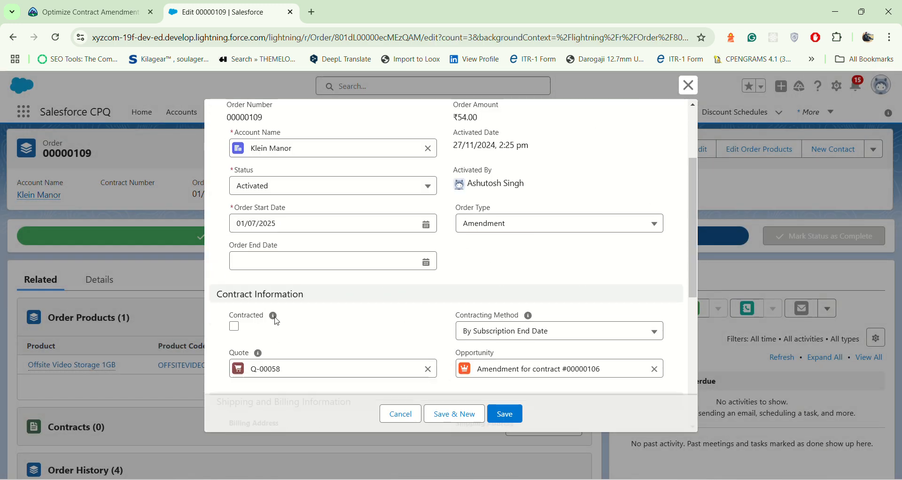
left_click(234, 327)
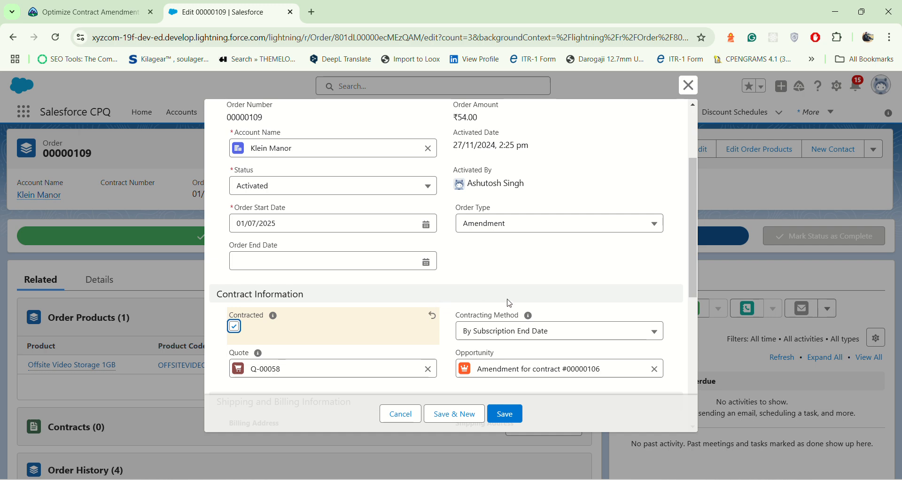
scroll(509, 303, "down", 3)
left_click(505, 413)
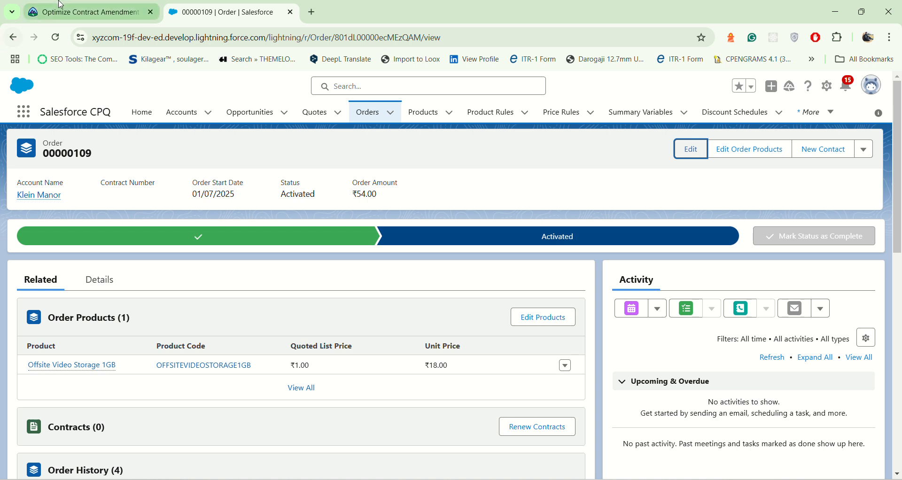
left_click(55, 37)
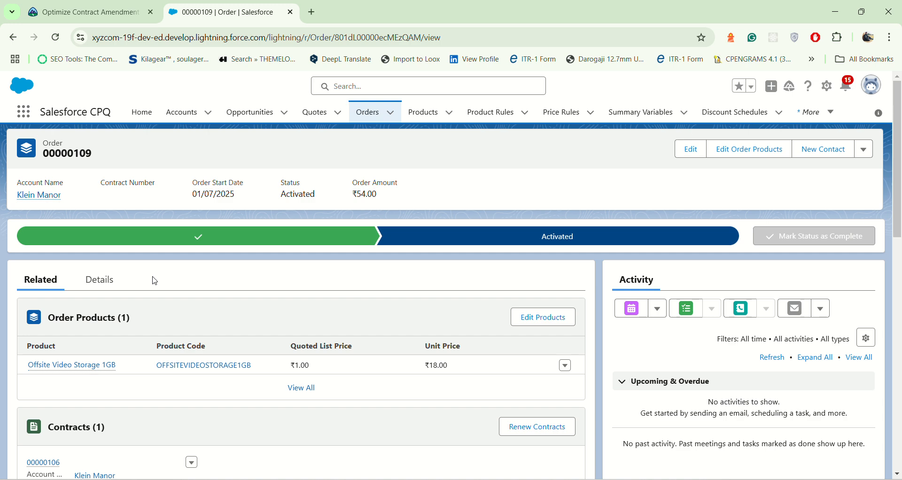
- Review the amendment order's details, including its order, contract, shipping and billing information
left_click(111, 289)
scroll(178, 326, "down", 3)
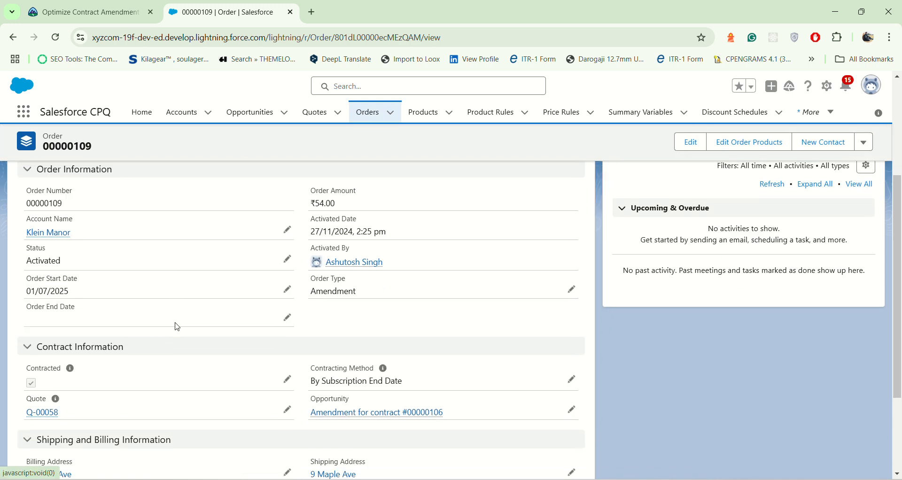
scroll(174, 327, "down", 3)
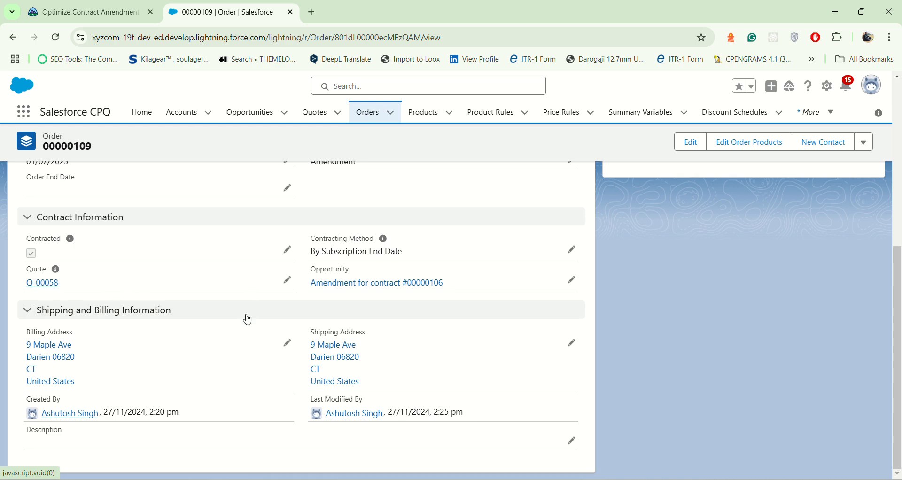
scroll(245, 316, "up", 6)
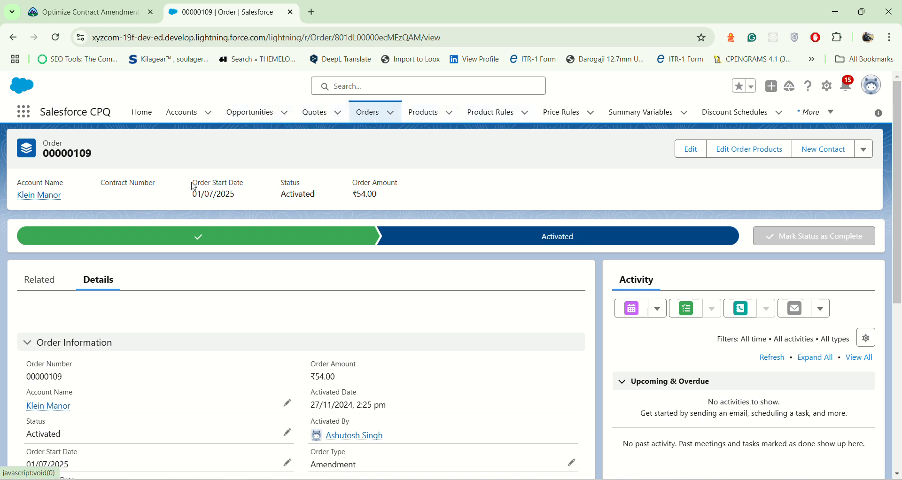
scroll(91, 317, "down", 1)
scroll(91, 318, "down", 5)
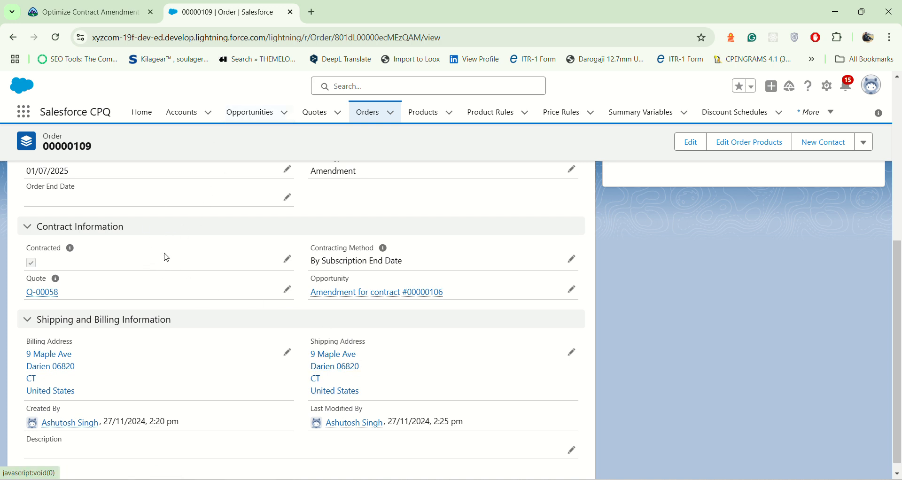
- Open the contract from the amendment order's related records and review its subscriptions and their quantities
scroll(97, 255, "up", 3)
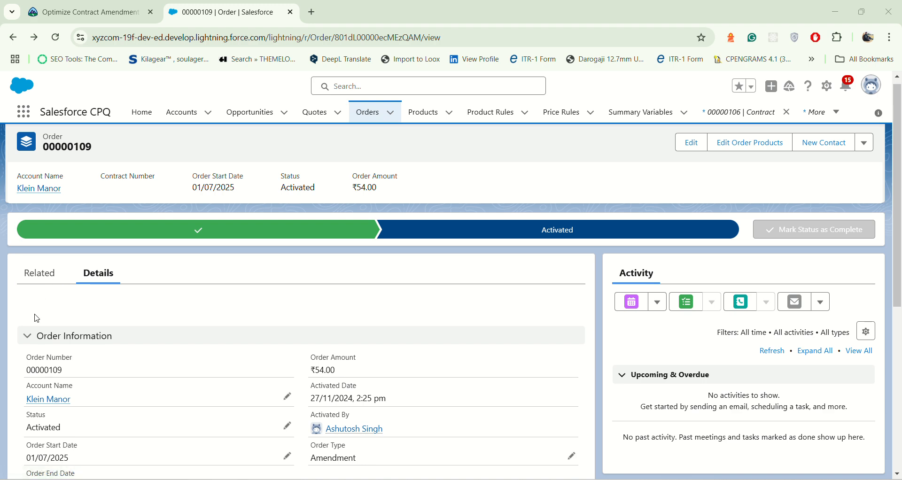
left_click(33, 272)
scroll(159, 339, "down", 3)
scroll(159, 339, "down", 1)
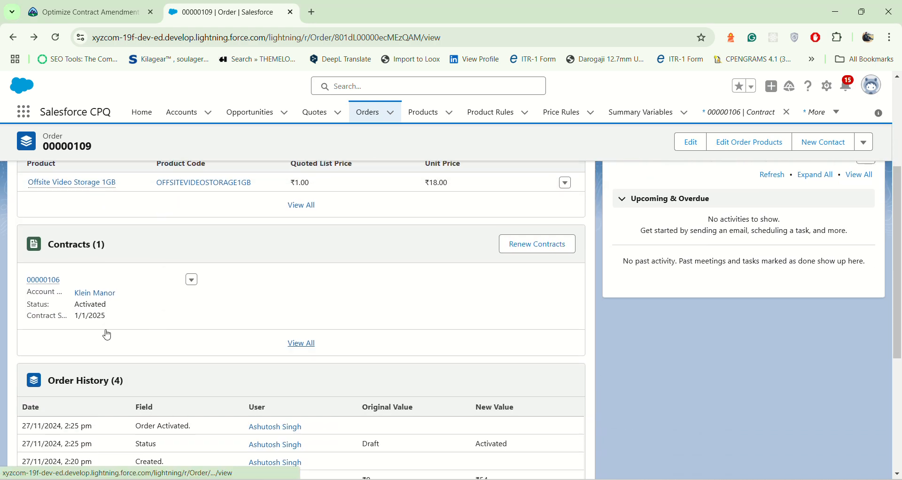
left_click(43, 281)
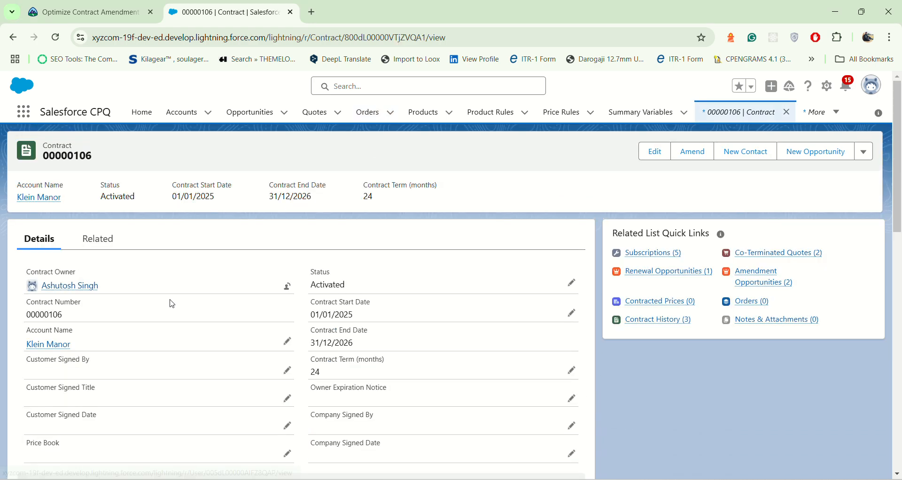
left_click(111, 239)
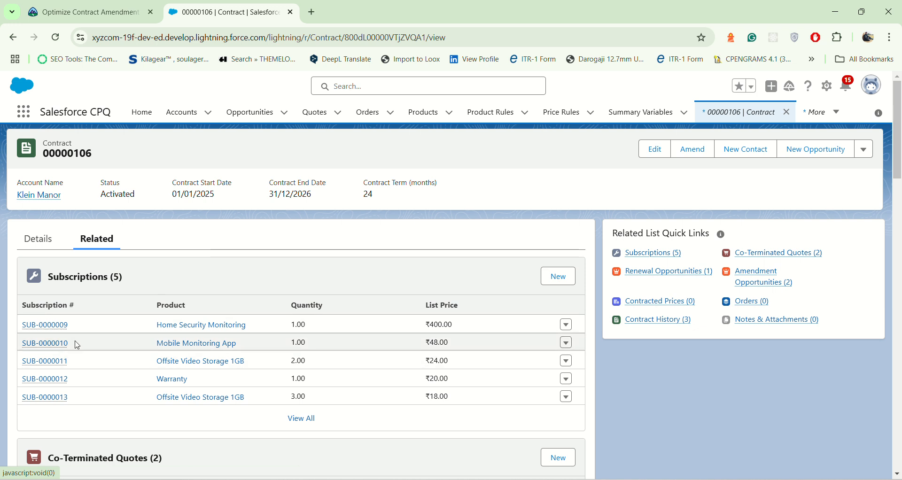
scroll(84, 342, "down", 1)
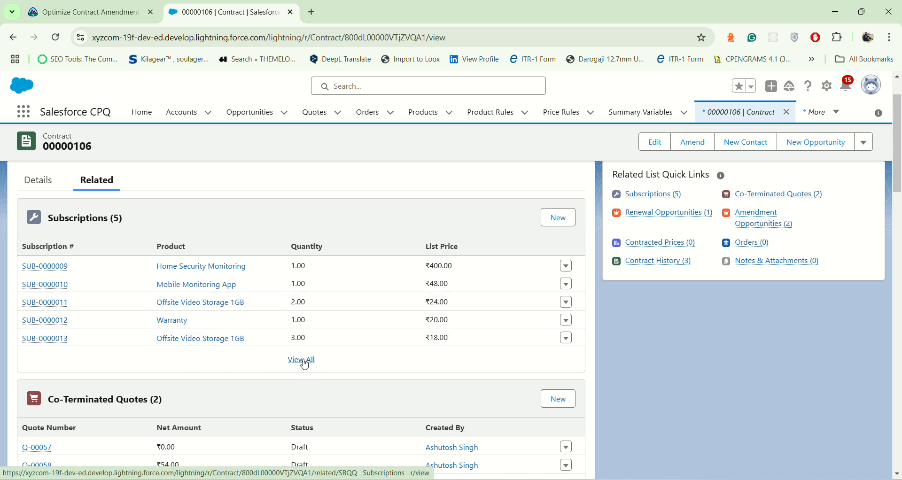
- Open the Home Security Monitoring product from the contract's subscriptions and examine its related records, including block prices, price books and costs
left_click(217, 275)
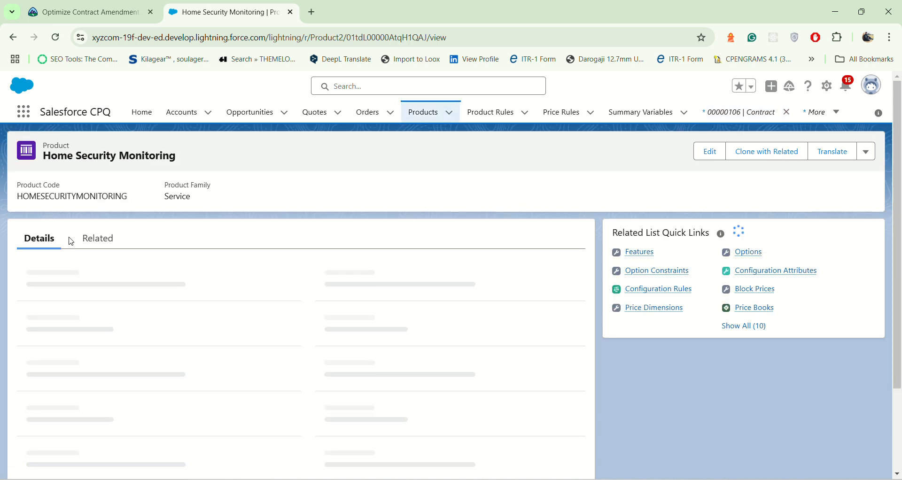
left_click(105, 239)
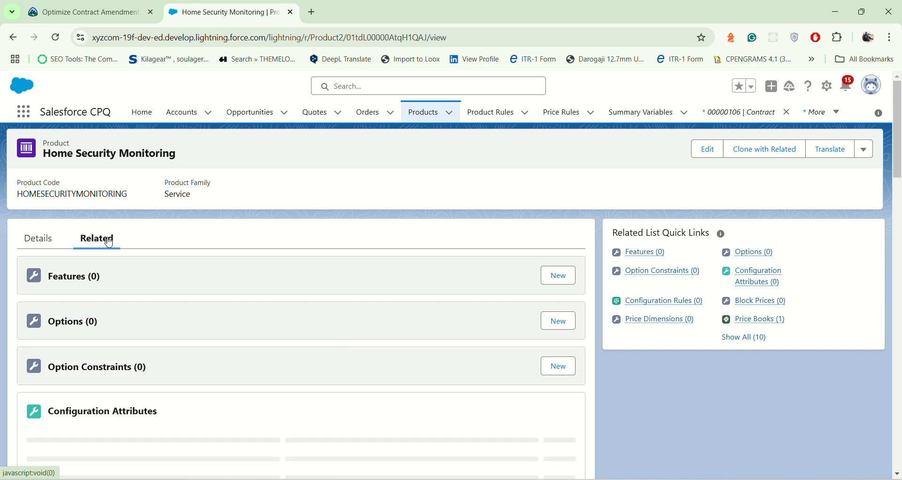
scroll(227, 302, "down", 10)
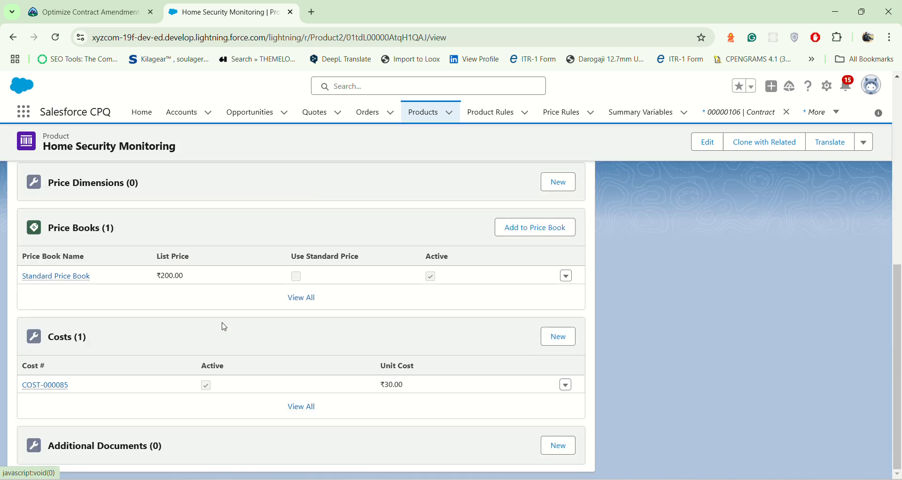
scroll(230, 355, "up", 10)
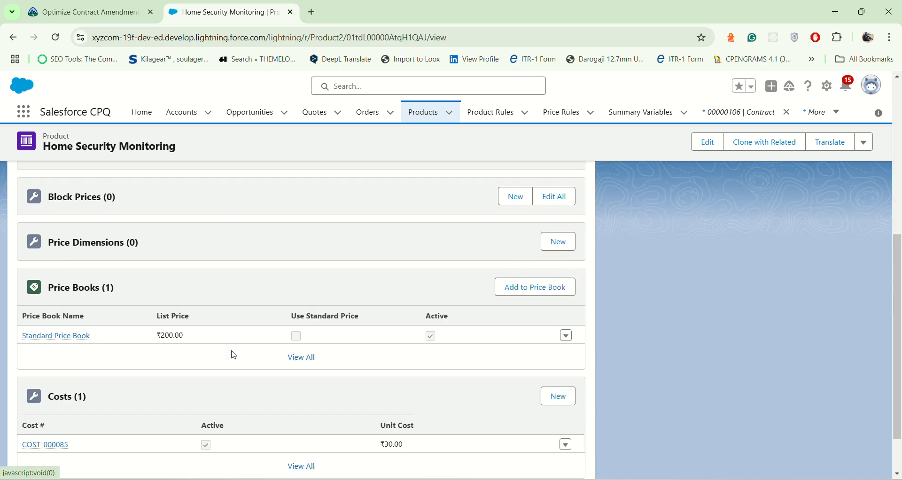
scroll(233, 356, "up", 3)
scroll(234, 355, "down", 8)
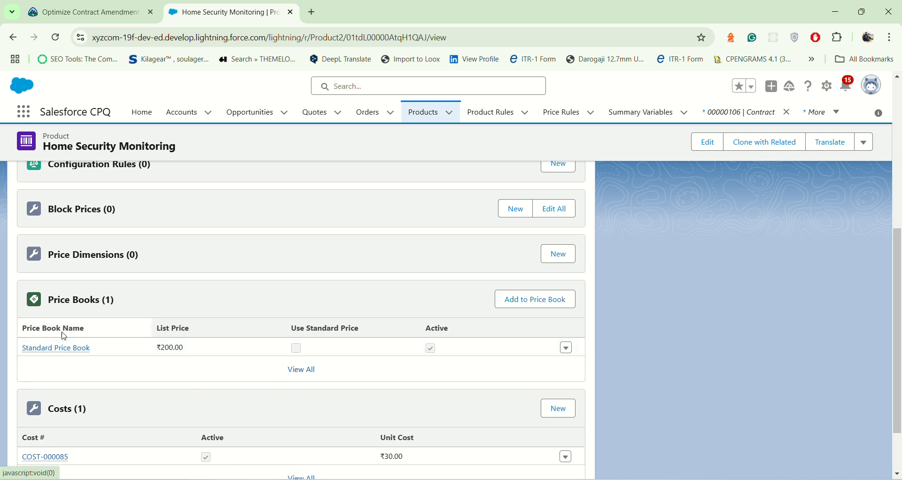
scroll(352, 306, "down", 2)
scroll(141, 331, "up", 5)
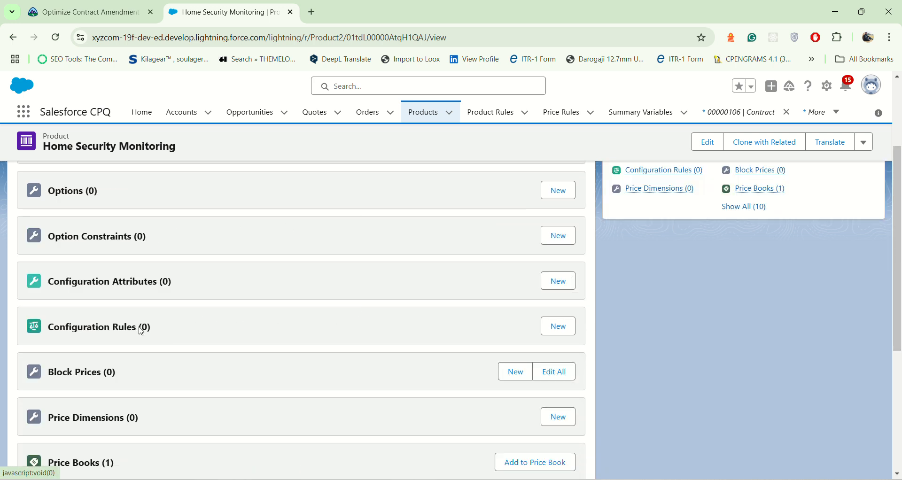
scroll(141, 331, "up", 3)
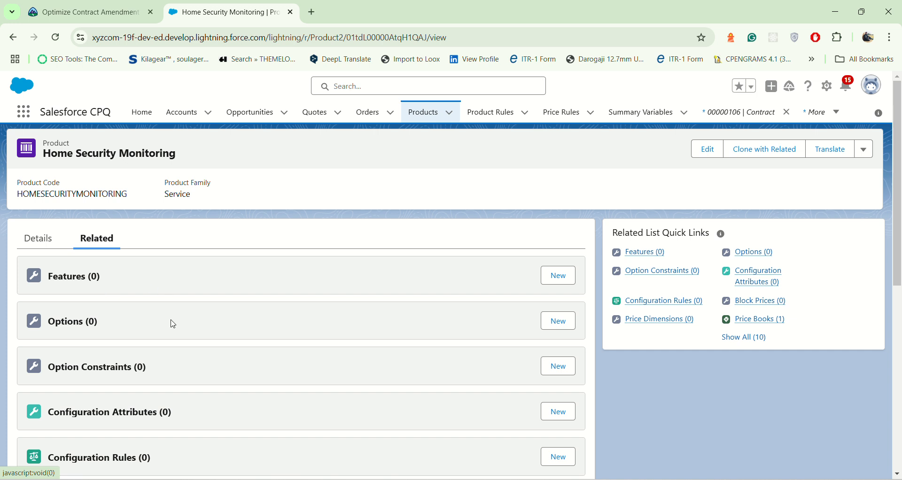
scroll(351, 328, "down", 3)
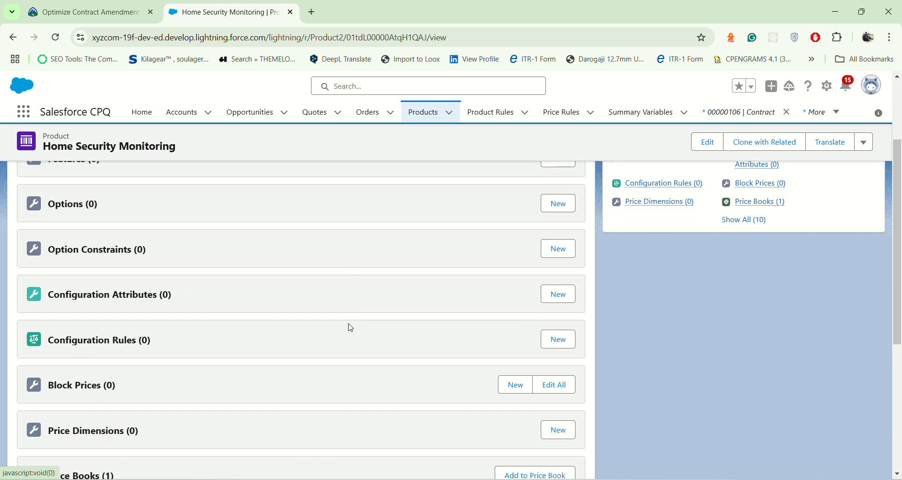
scroll(351, 328, "down", 3)
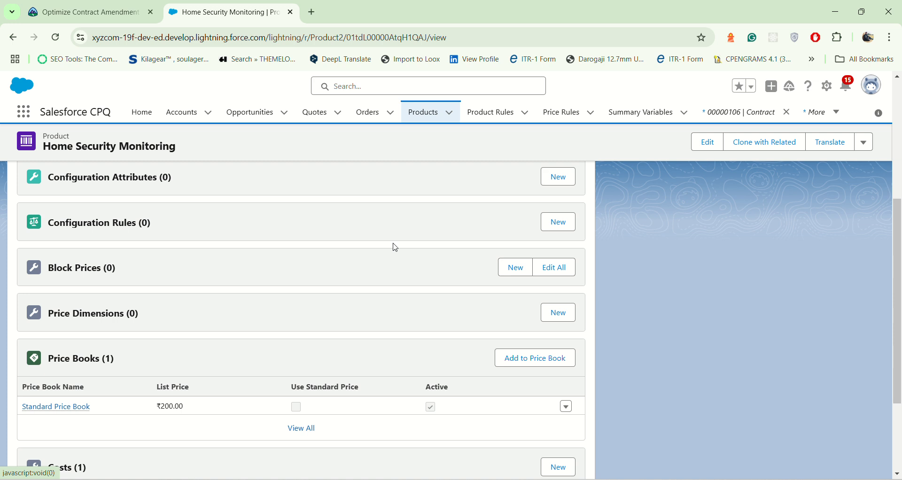
- Open the contract from the Klein Manor account's related records and view its subscriptions
left_click(186, 121)
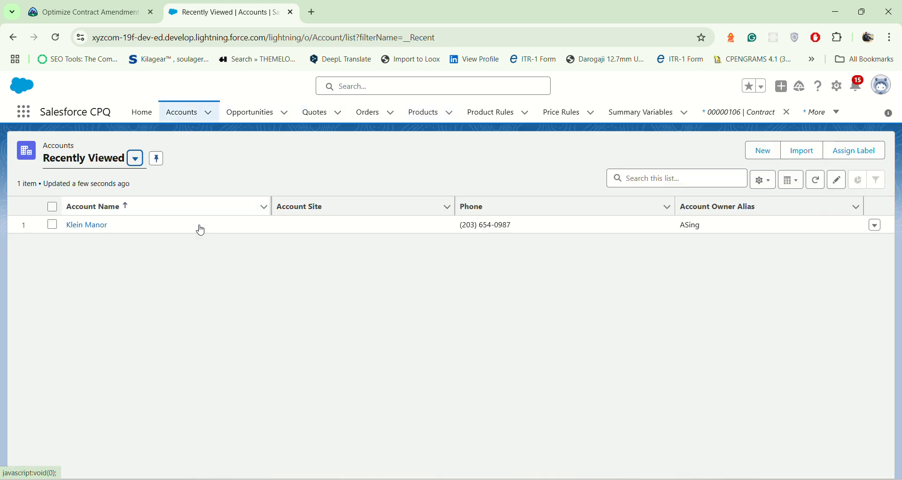
left_click(86, 231)
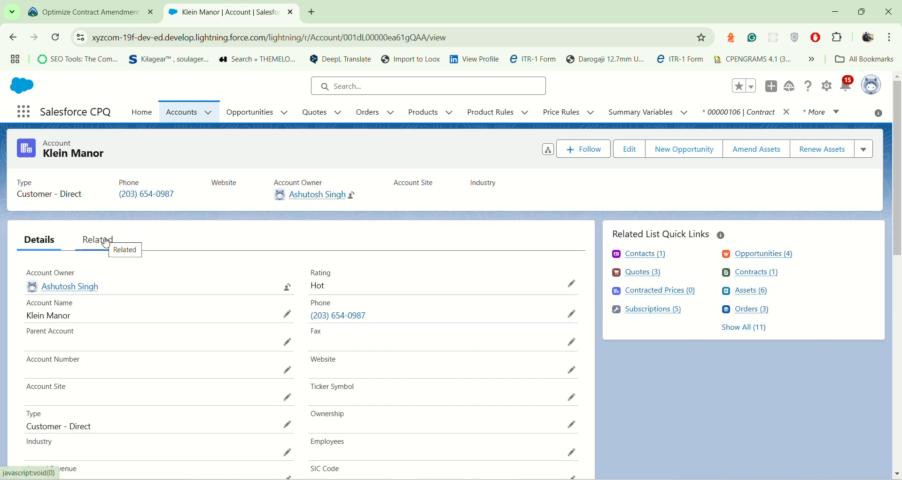
left_click(91, 247)
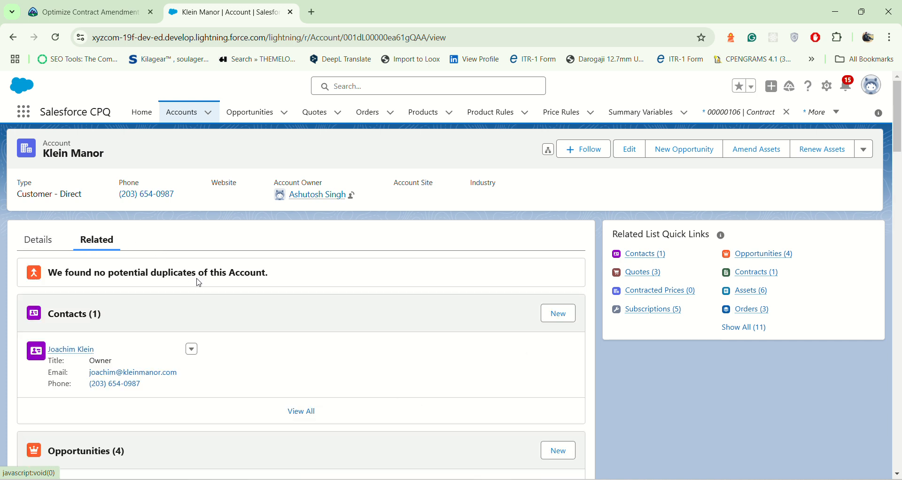
scroll(199, 282, "down", 2)
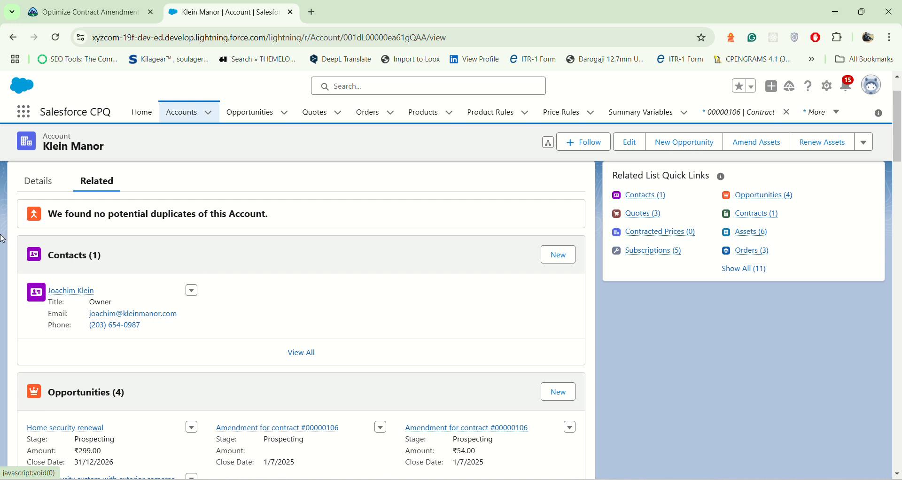
scroll(2, 240, "down", 8)
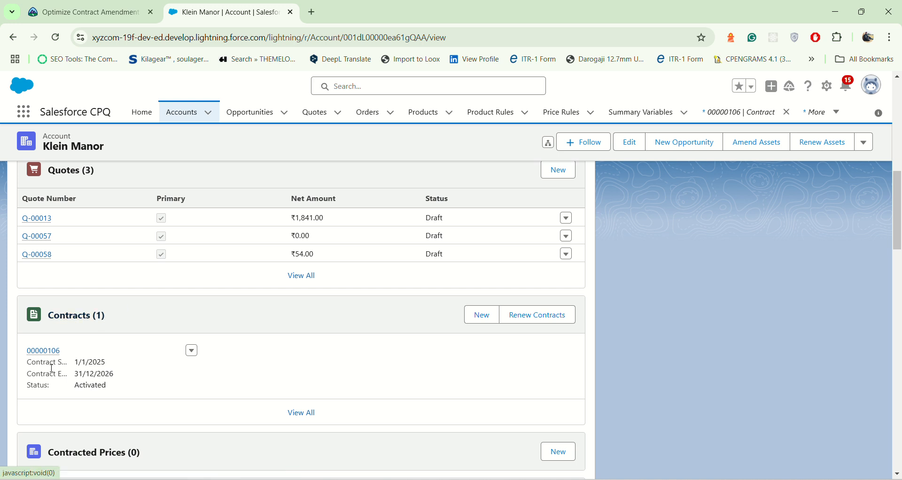
mouse_move(46, 354)
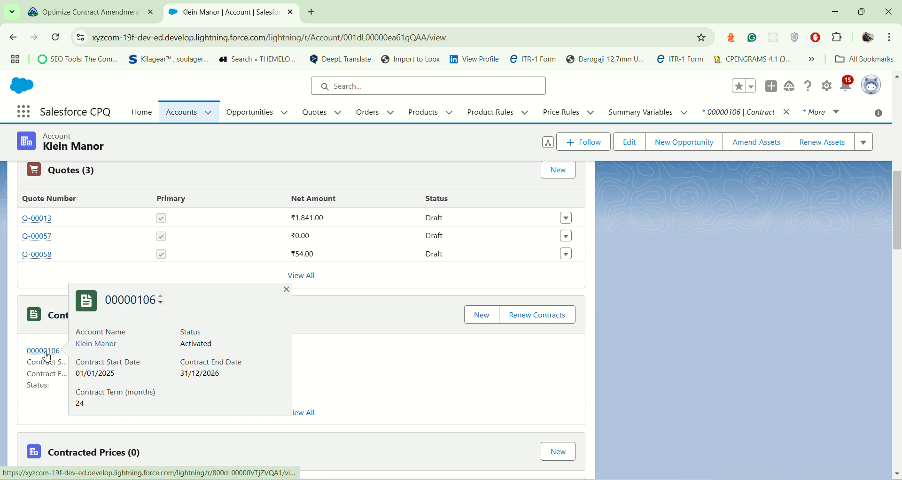
left_click(46, 353)
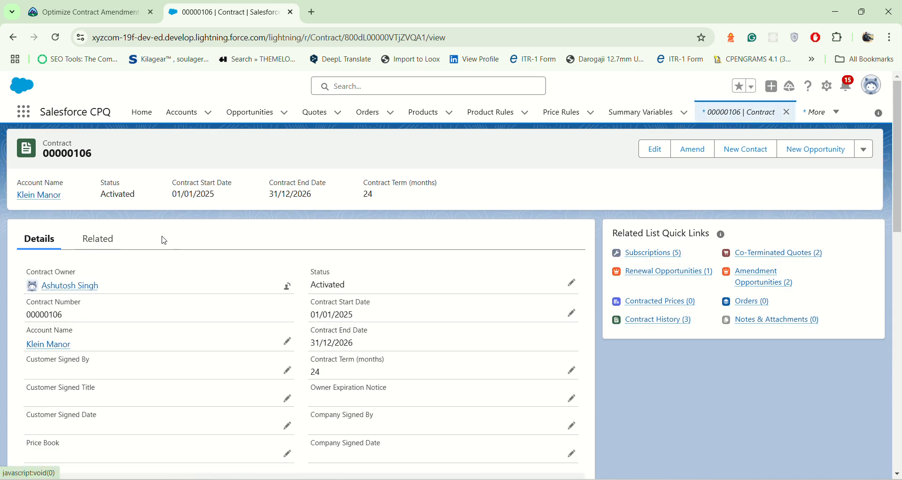
left_click(98, 238)
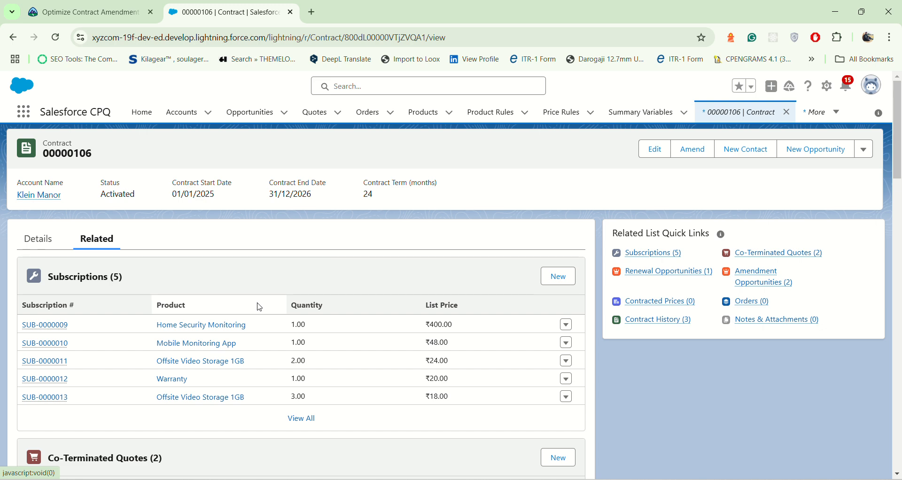
- Review the contract's CPQ general, renewal and amendment fields in its edit form and close it without saving
left_click(654, 148)
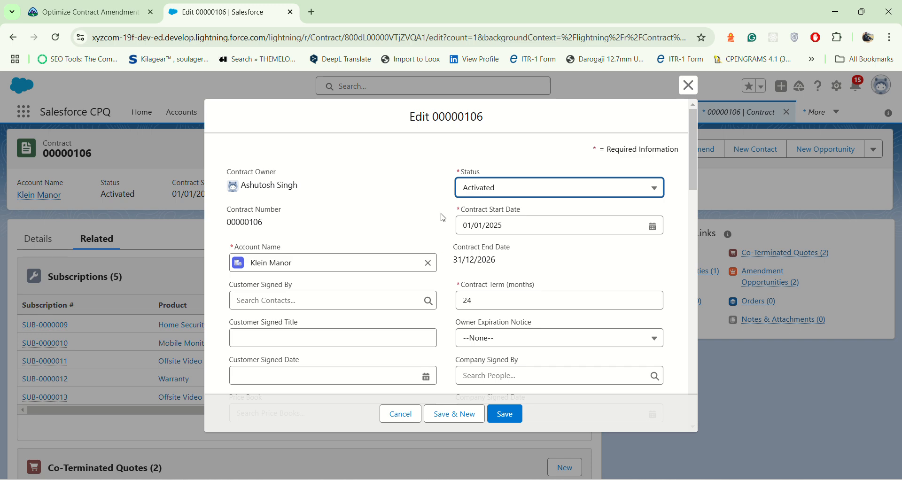
scroll(443, 217, "down", 1)
scroll(443, 218, "down", 2)
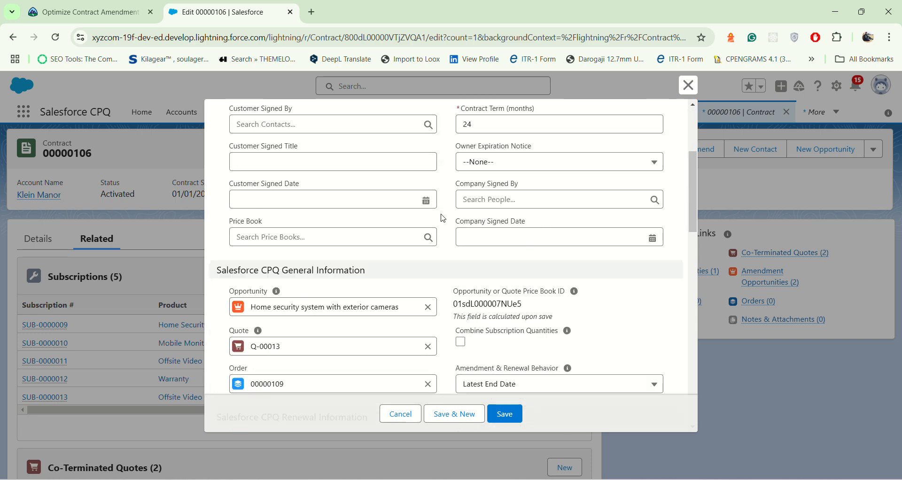
scroll(443, 218, "down", 1)
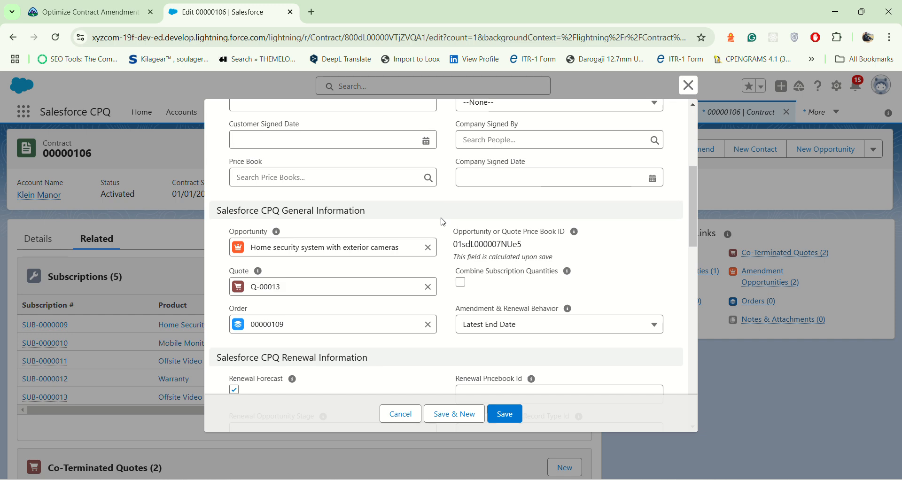
scroll(398, 298, "down", 2)
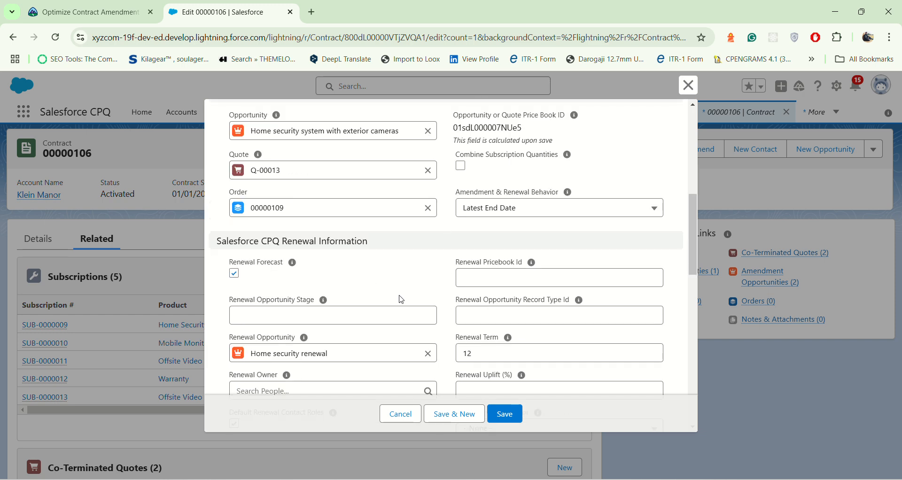
scroll(378, 292, "down", 2)
scroll(381, 294, "up", 2)
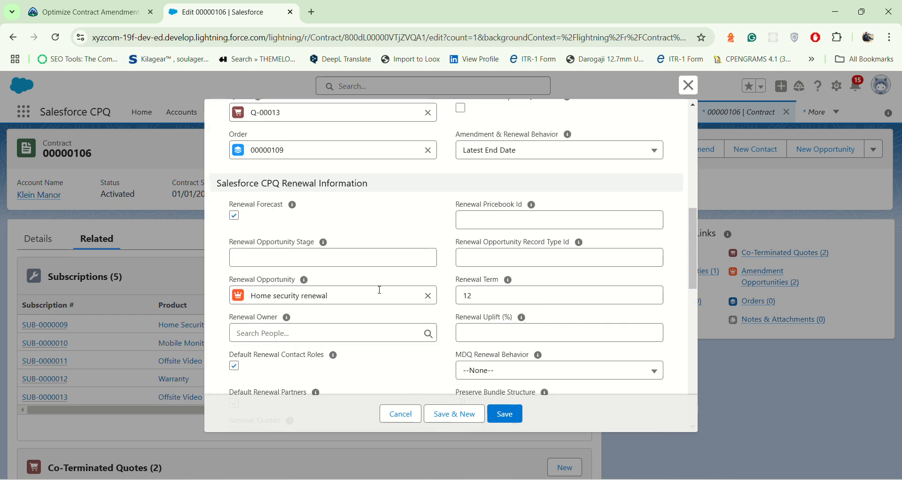
scroll(379, 288, "down", 2)
scroll(379, 288, "down", 3)
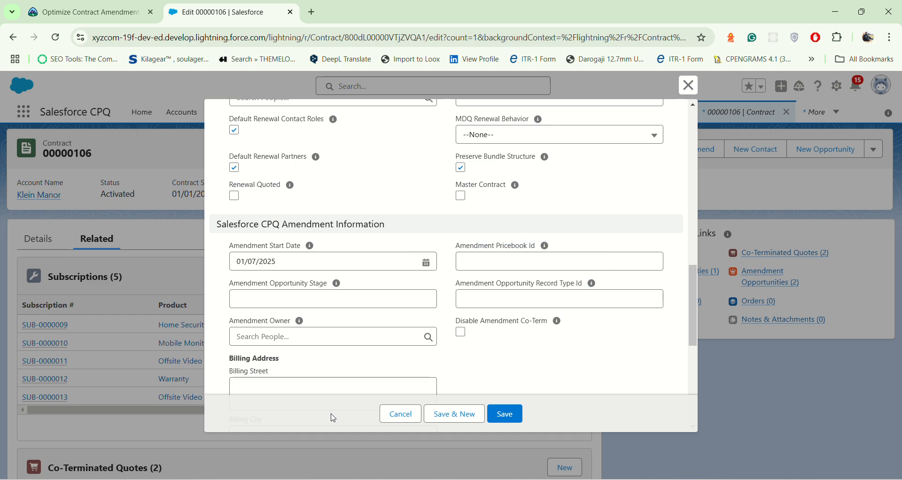
left_click(398, 414)
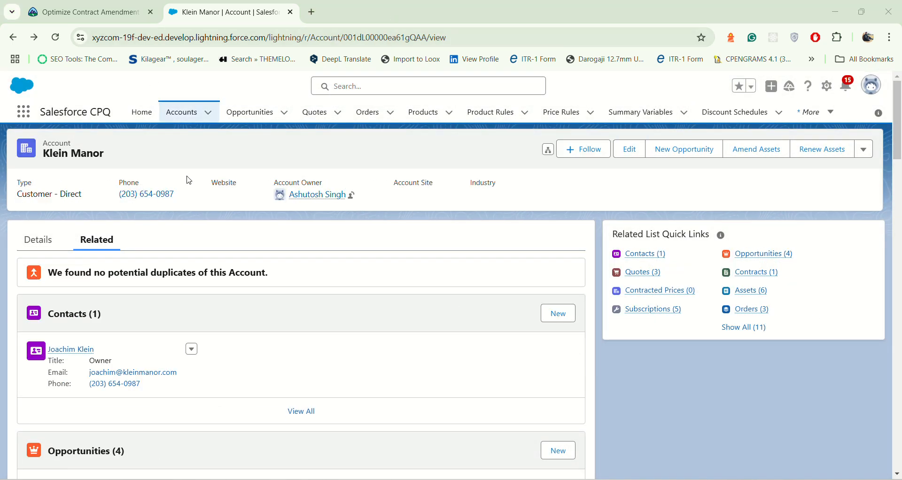
- Open the activated contract from the Klein Manor account's related records
scroll(178, 273, "down", 10)
scroll(179, 307, "down", 1)
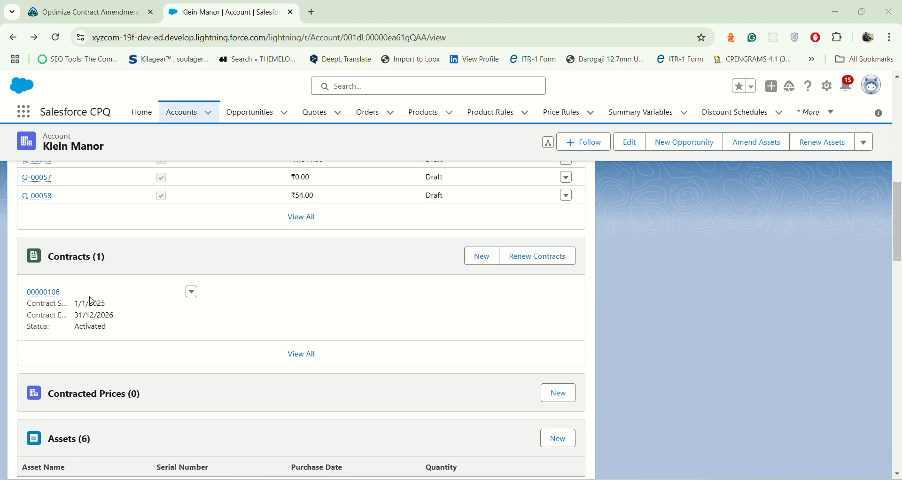
left_click(41, 292)
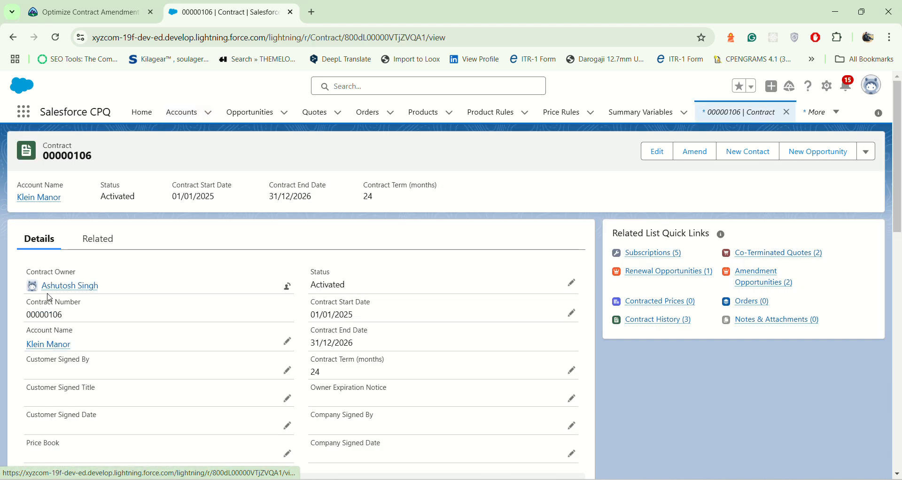
- Set the contract's Amendment Start Date to 01/01/2025 in its edit form and save the contract
left_click(655, 155)
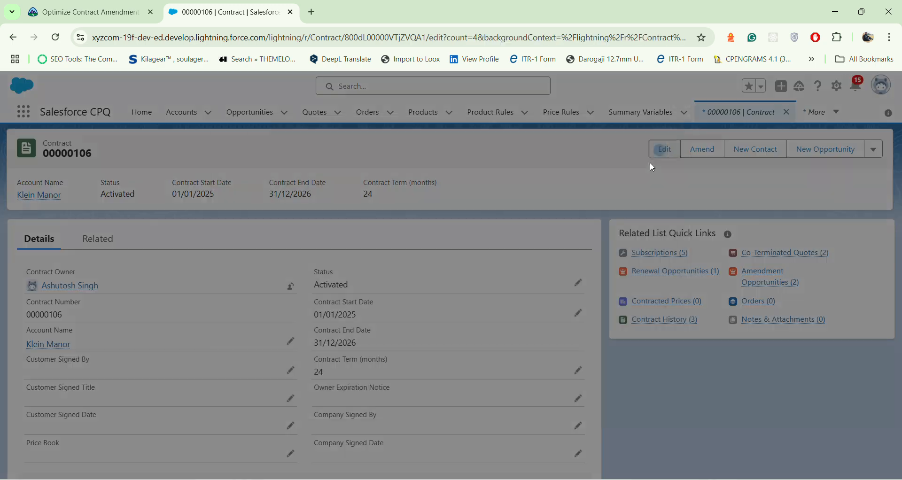
scroll(451, 286, "down", 15)
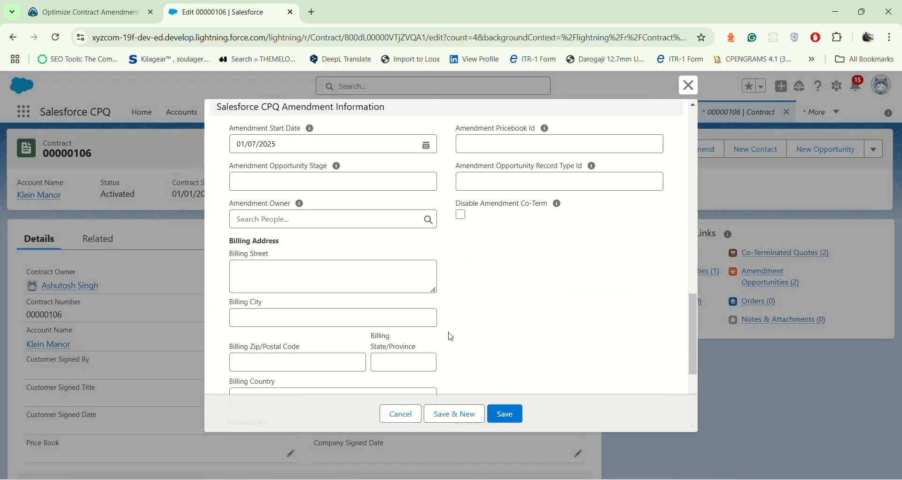
scroll(383, 319, "up", 3)
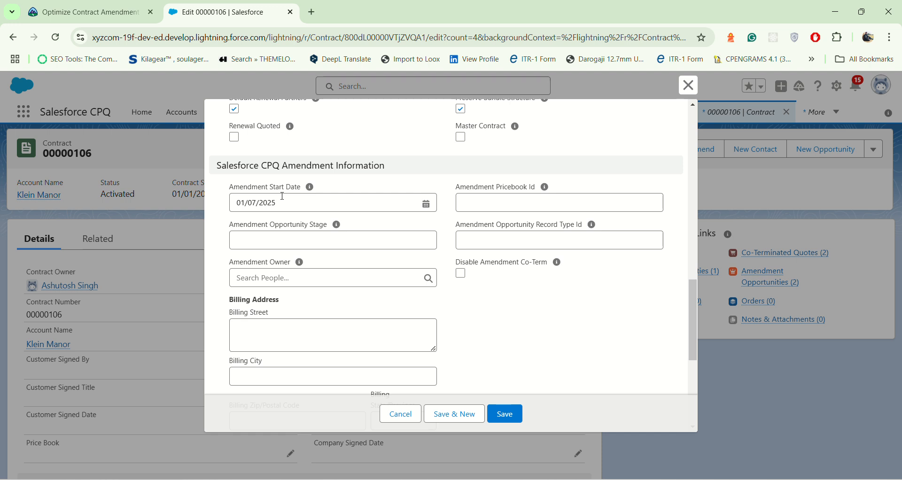
left_click(283, 197)
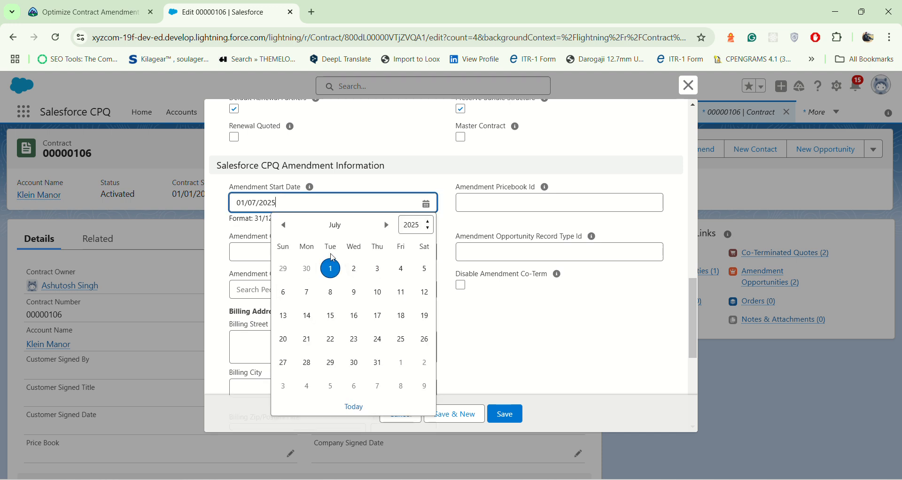
left_click(287, 228)
left_click(284, 225)
left_click(283, 225)
left_click(283, 225)
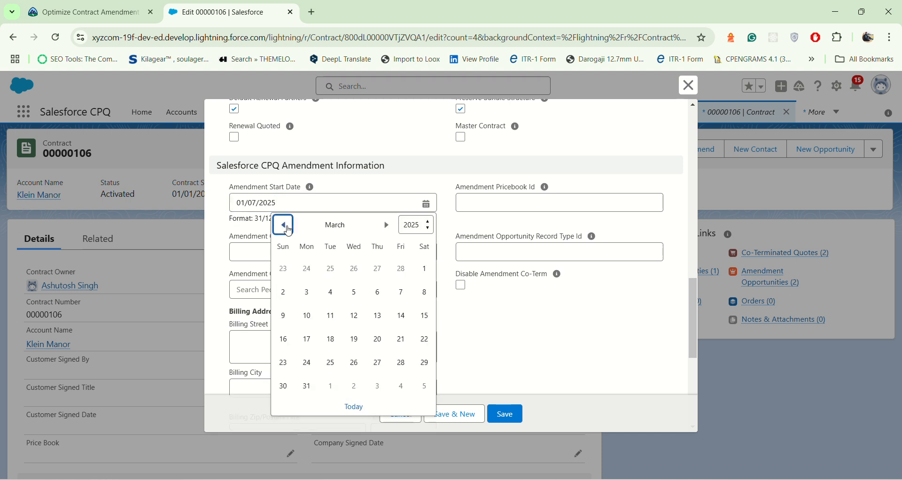
left_click(288, 228)
left_click(284, 225)
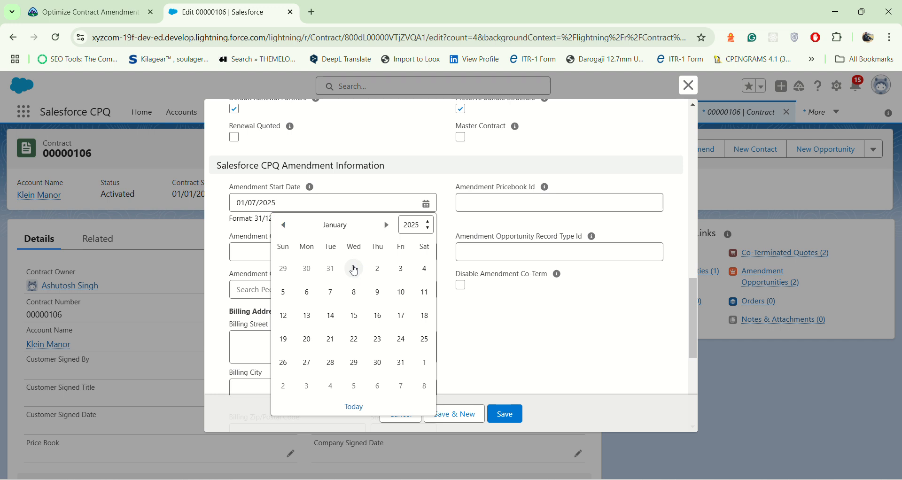
left_click(353, 267)
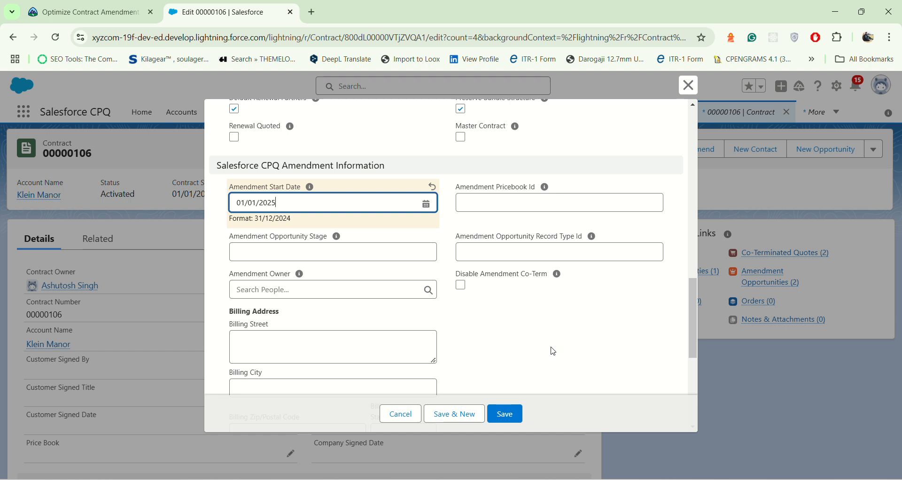
left_click(509, 413)
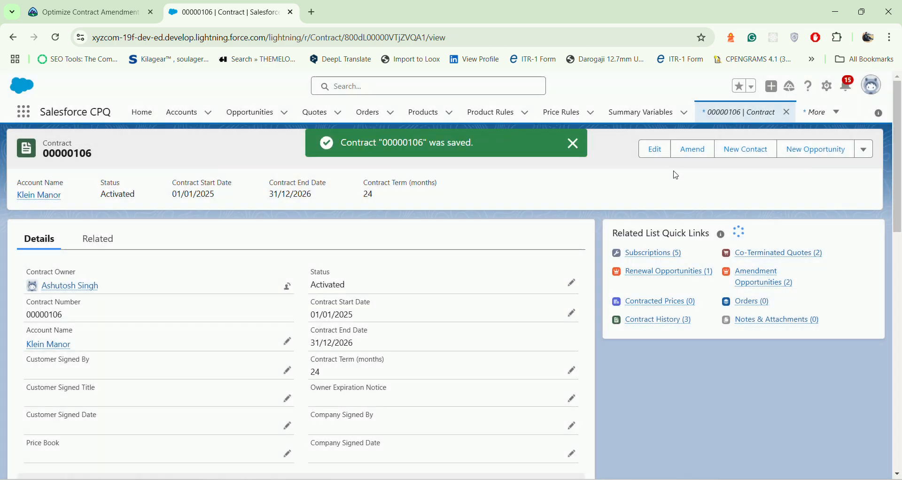
- Amend the contract with its listed subscriptions and set the Mobile Monitoring App quantity to 0 on the amendment quote
left_click(694, 149)
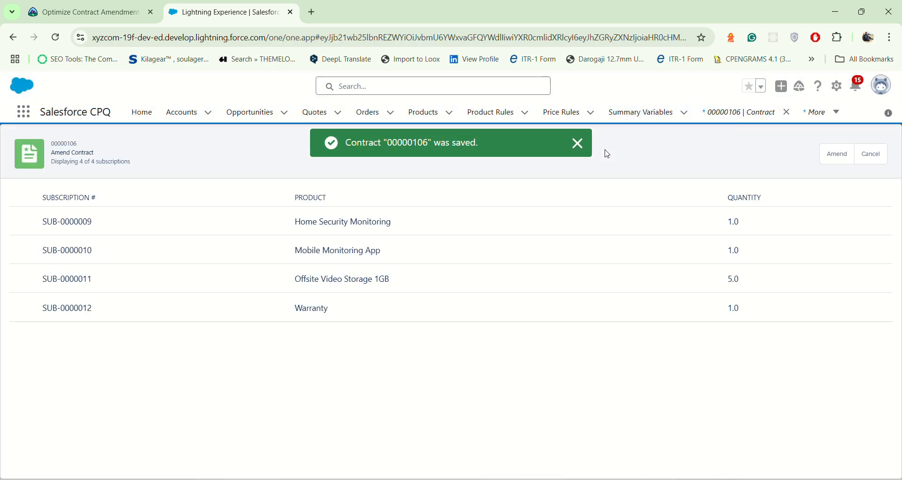
left_click(834, 162)
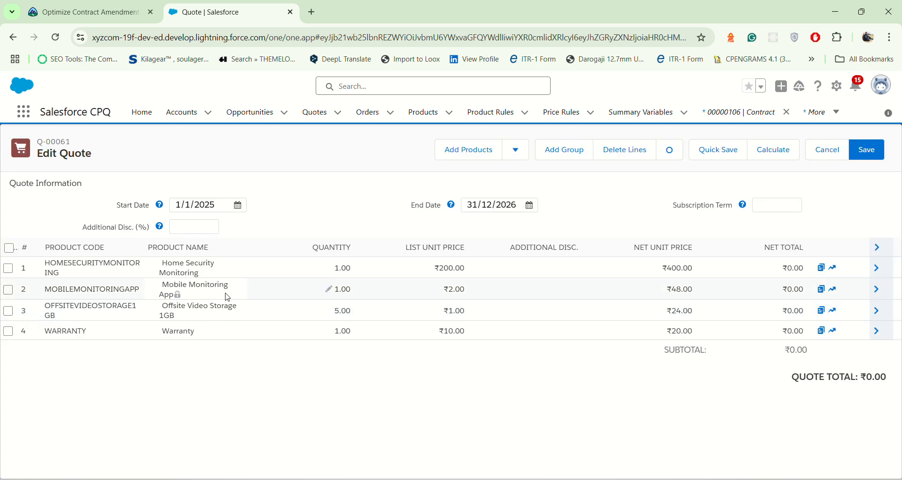
left_click(332, 292)
type("0")
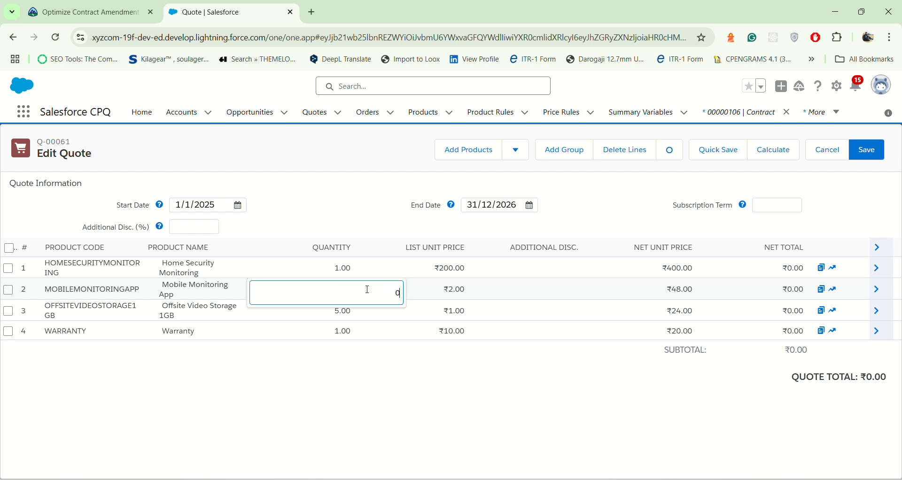
left_click(448, 431)
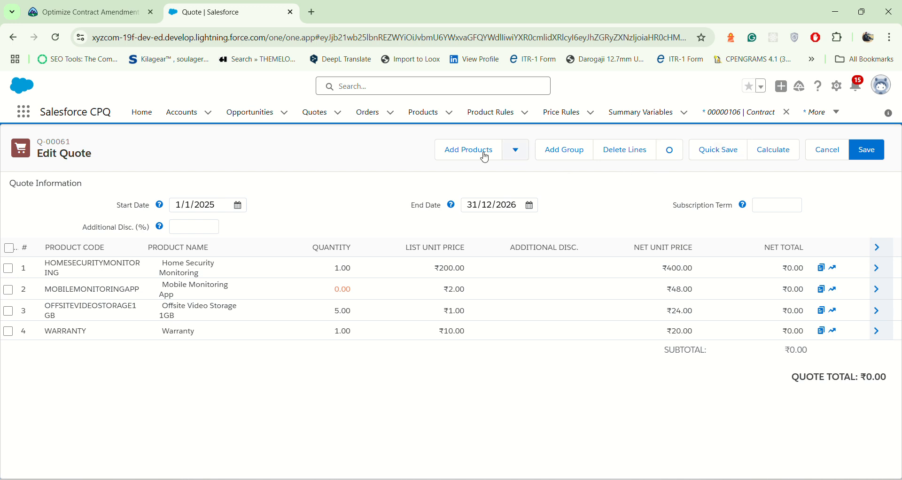
- Add the Mobile Control Center App product to the amendment quote and save the quote lines
left_click(461, 151)
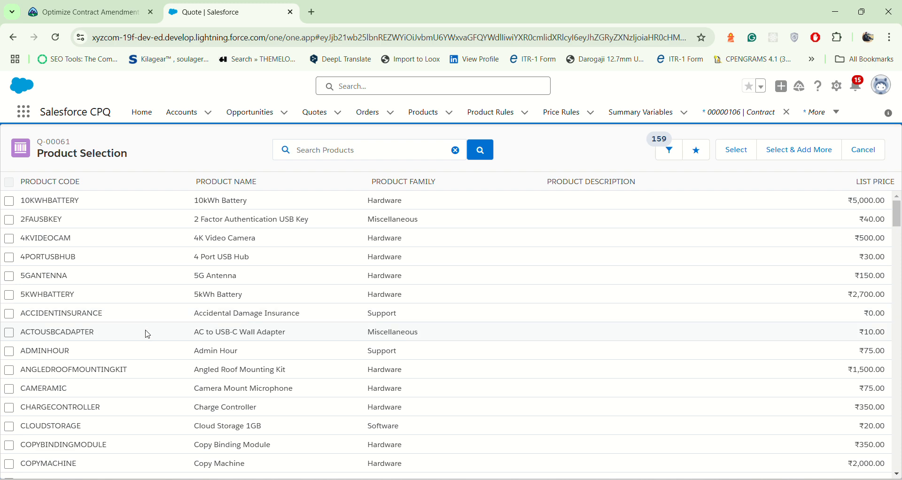
scroll(83, 301, "down", 3)
scroll(82, 324, "down", 20)
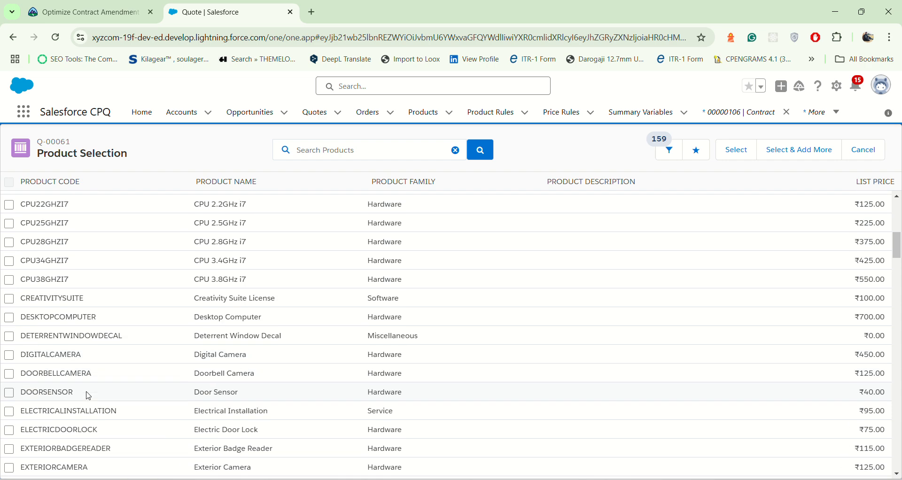
scroll(85, 388, "down", 13)
scroll(83, 382, "up", 10)
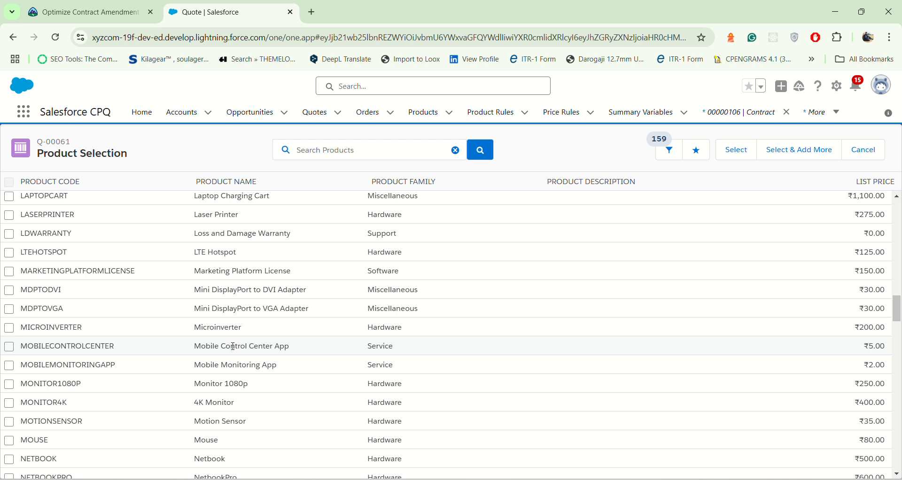
left_click_drag(195, 352, 282, 352)
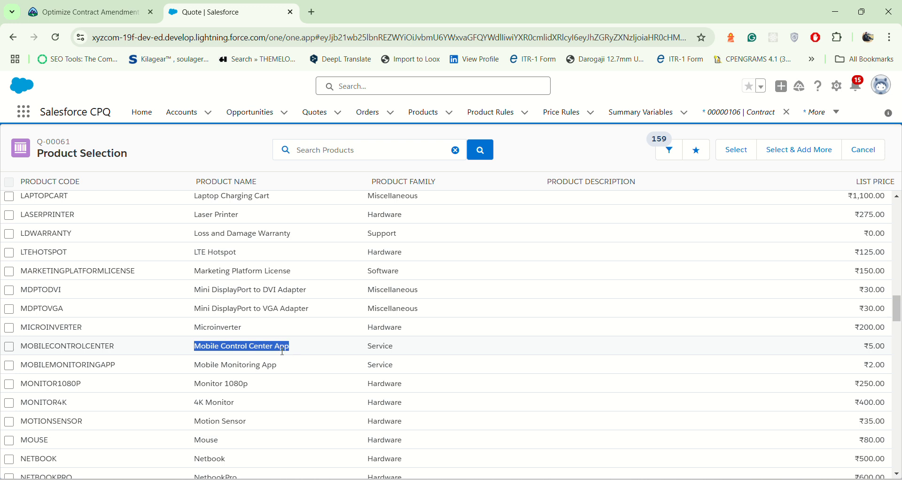
left_click(10, 350)
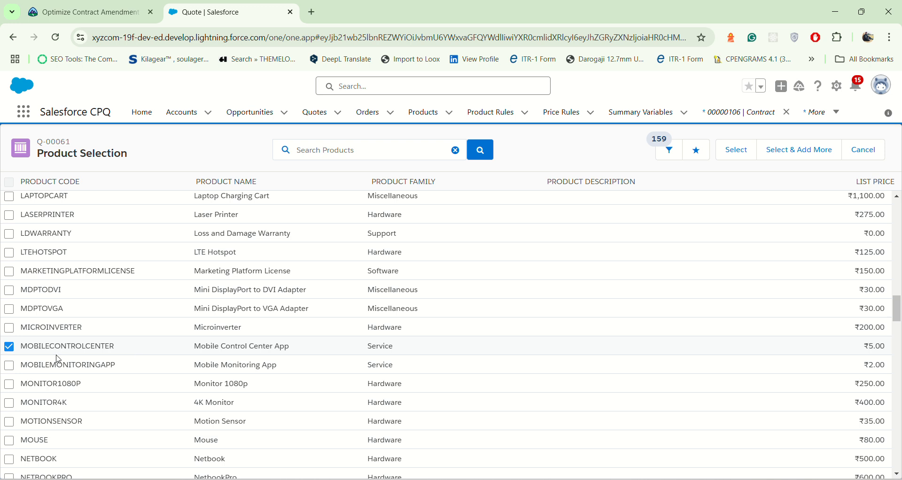
left_click(735, 151)
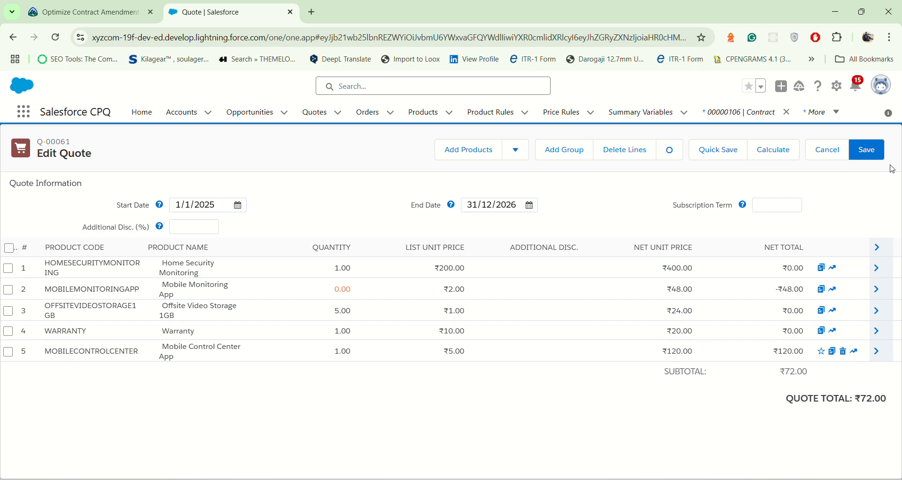
left_click(874, 155)
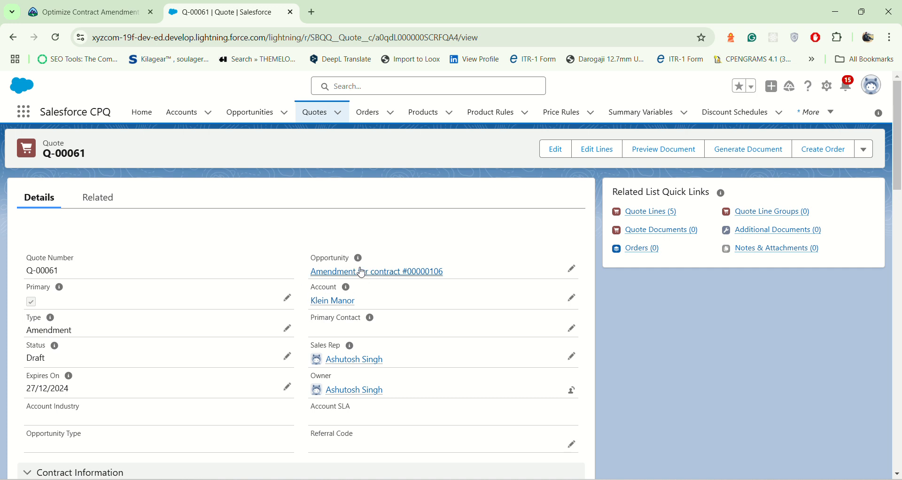
- Mark the amendment quote as Ordered in its contract information and save it
mouse_move(338, 272)
left_click(557, 158)
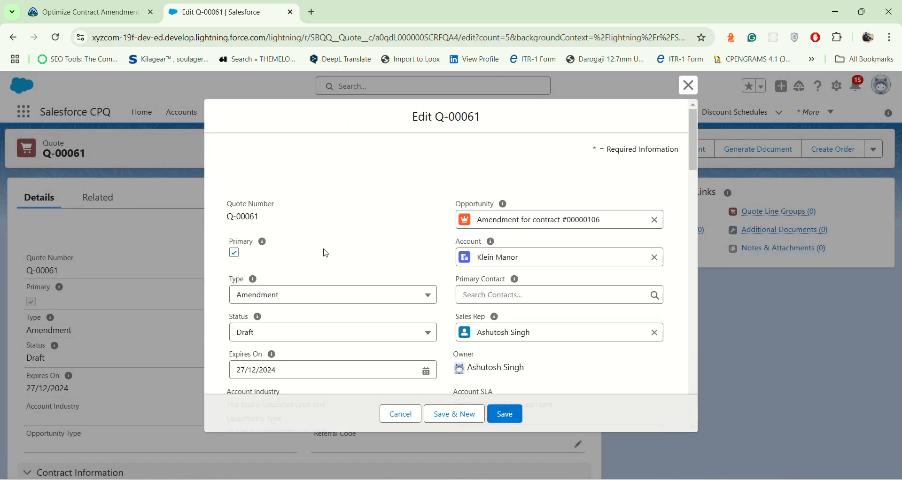
scroll(422, 282, "down", 5)
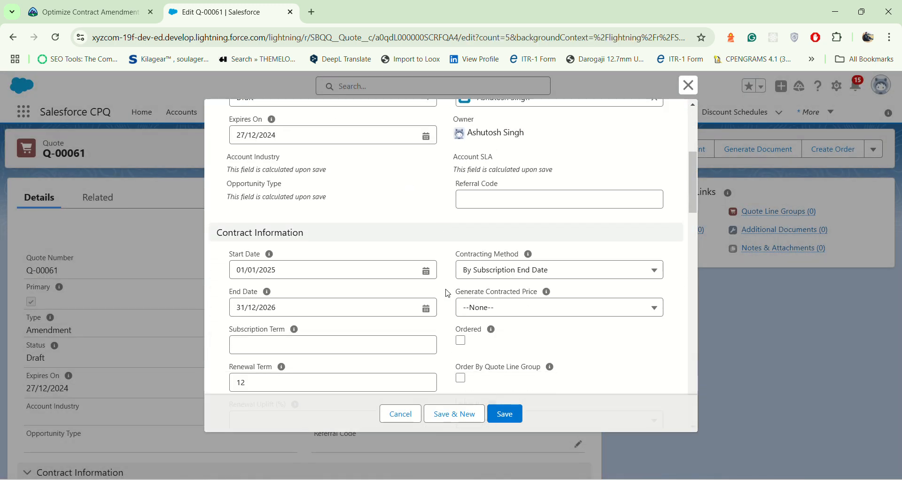
left_click(461, 341)
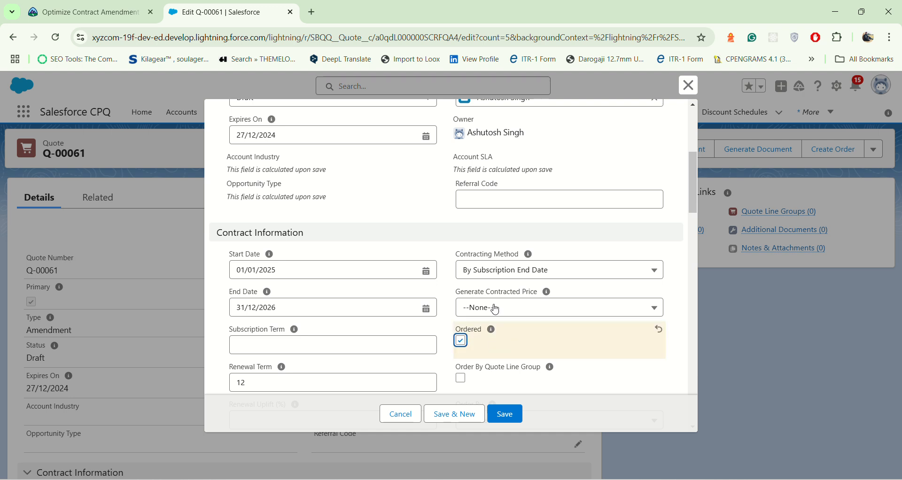
left_click(508, 417)
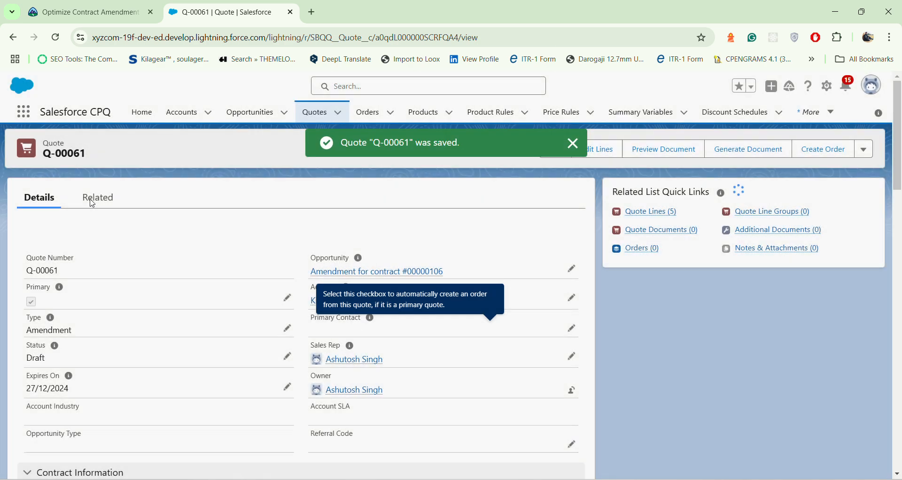
- Open the draft order from the amendment quote's related records and activate it
left_click(94, 202)
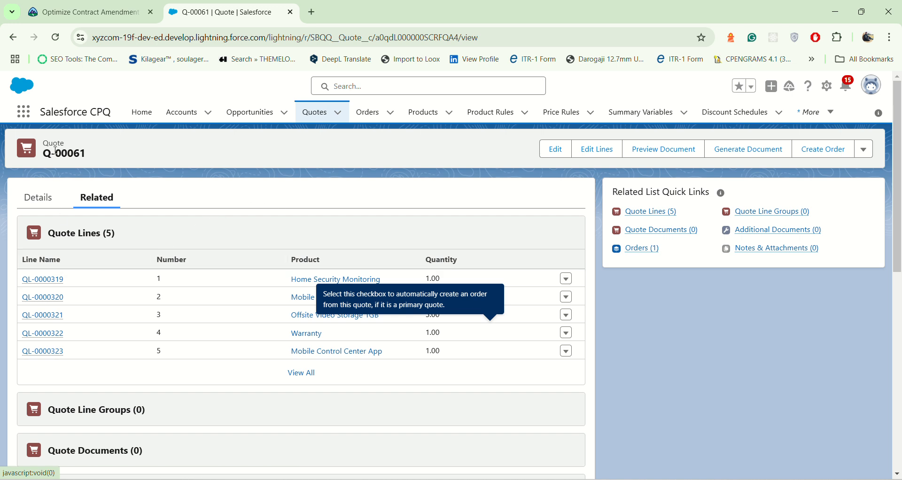
scroll(134, 321, "down", 4)
scroll(135, 320, "down", 3)
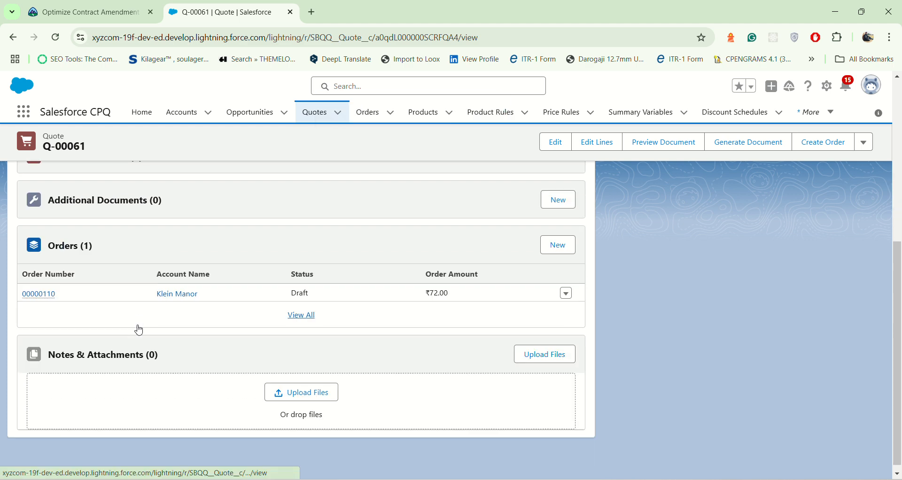
mouse_move(51, 299)
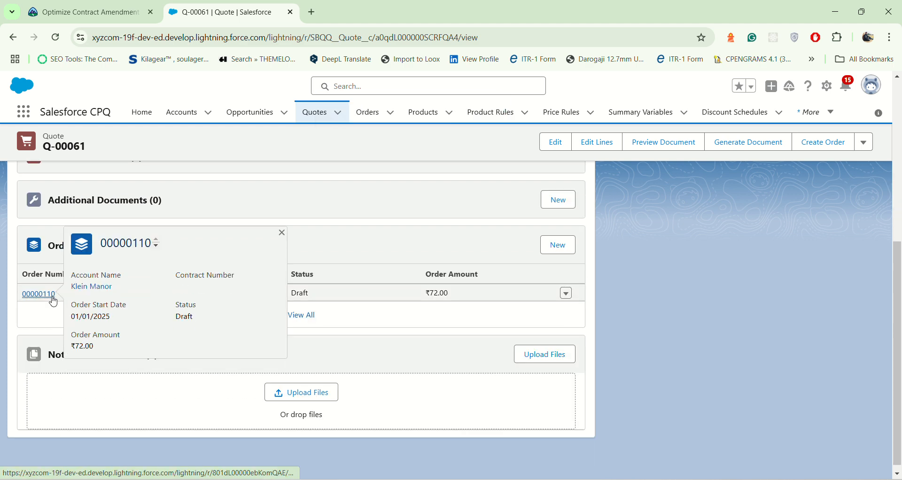
left_click(53, 299)
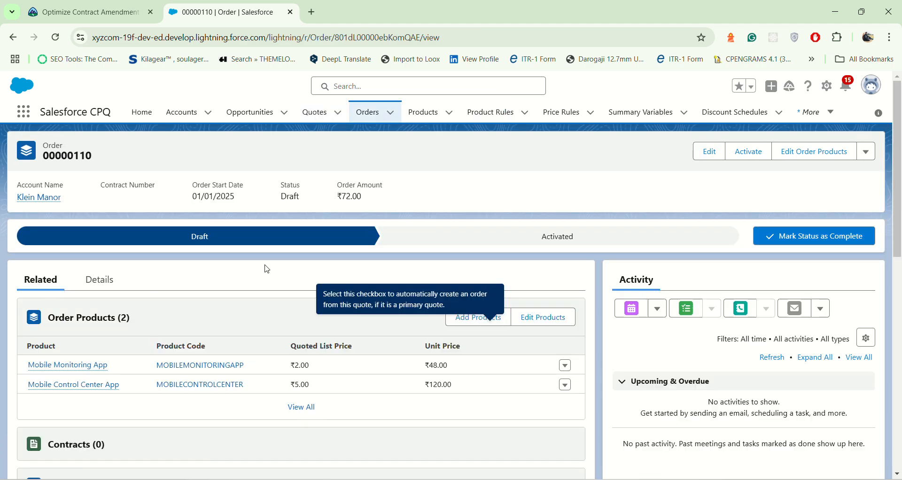
left_click(734, 156)
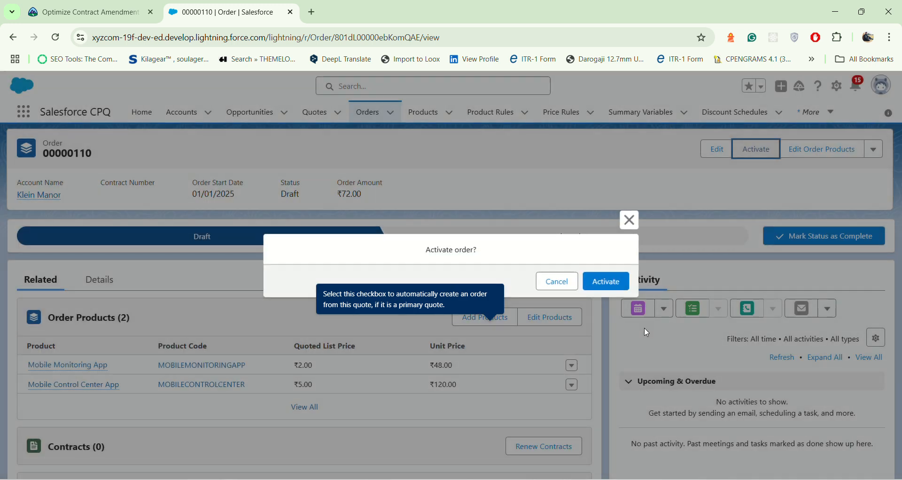
left_click(617, 283)
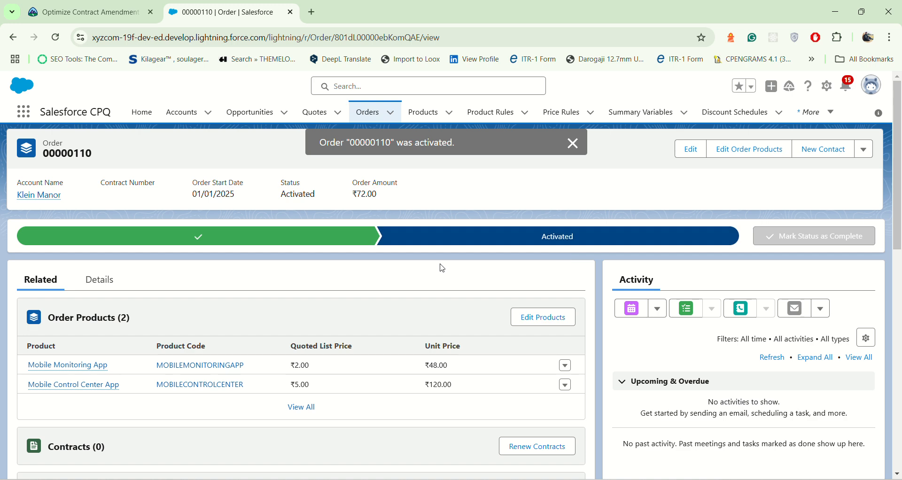
- Mark the activated amendment order as Contracted and save it
left_click(691, 149)
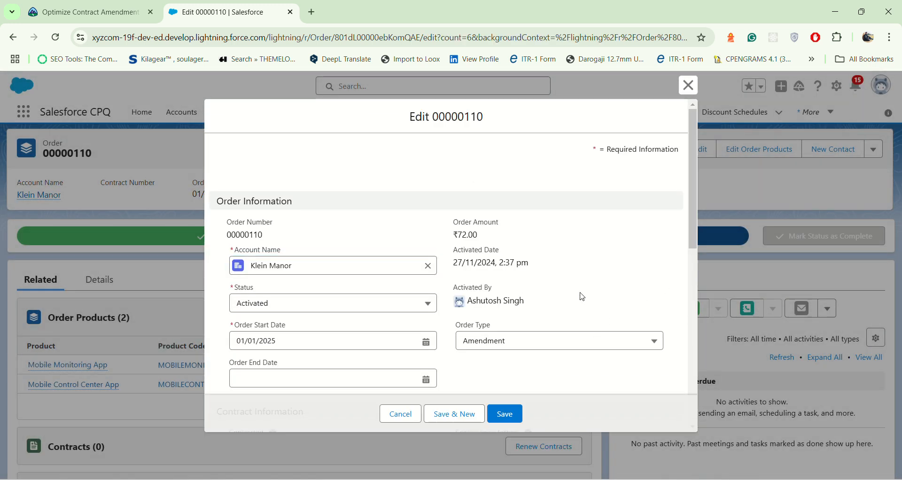
scroll(514, 283, "down", 1)
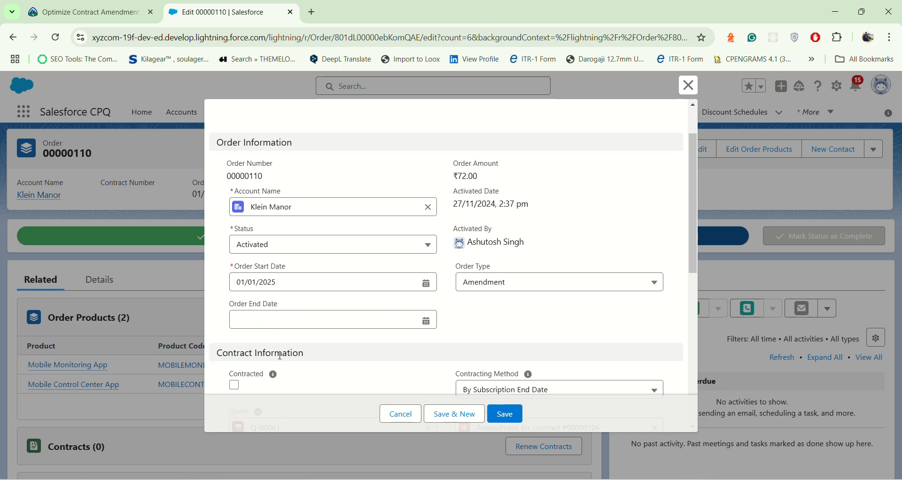
left_click(236, 384)
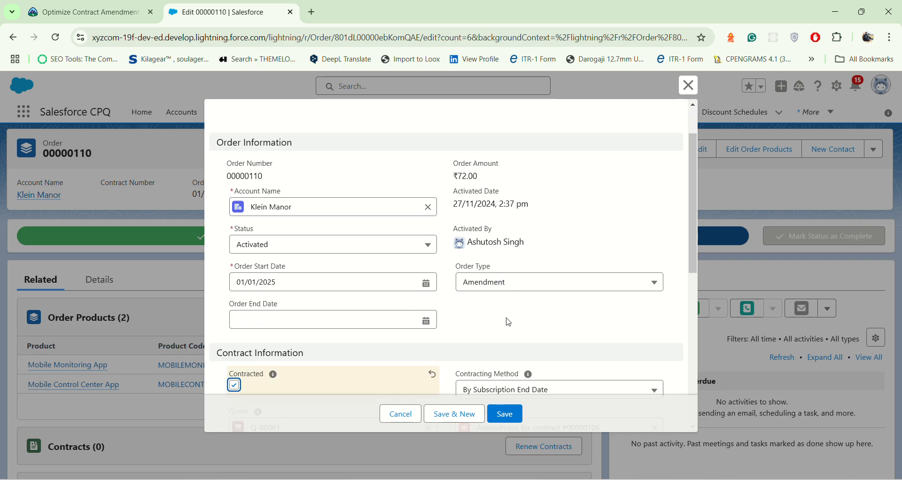
left_click(504, 413)
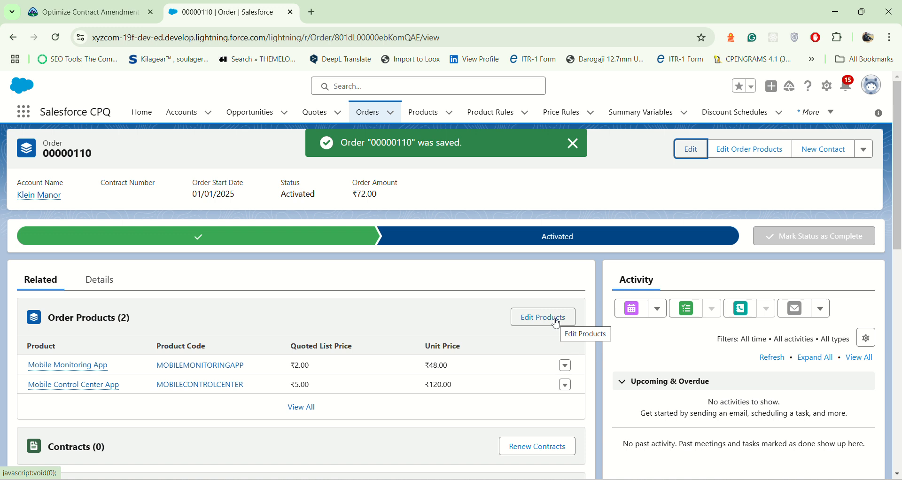
- Reload the activated amendment order and review its order products, related contracts and order history
left_click(54, 45)
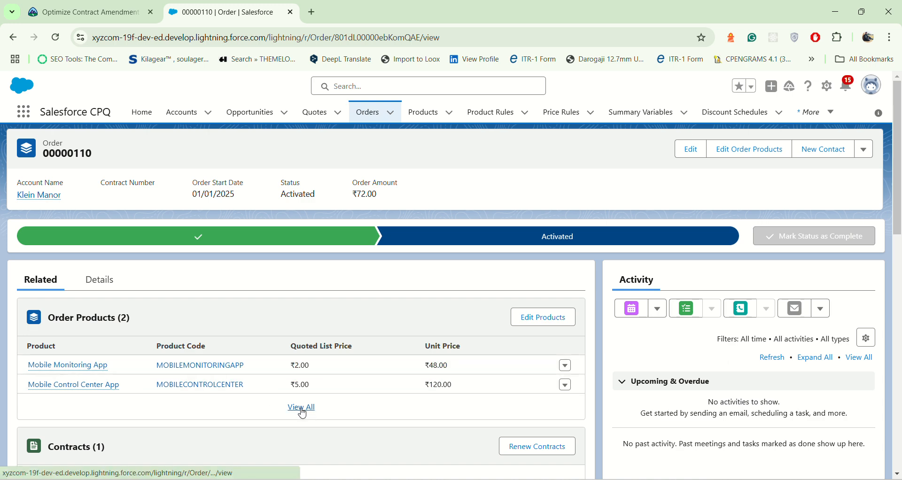
scroll(310, 399, "down", 10)
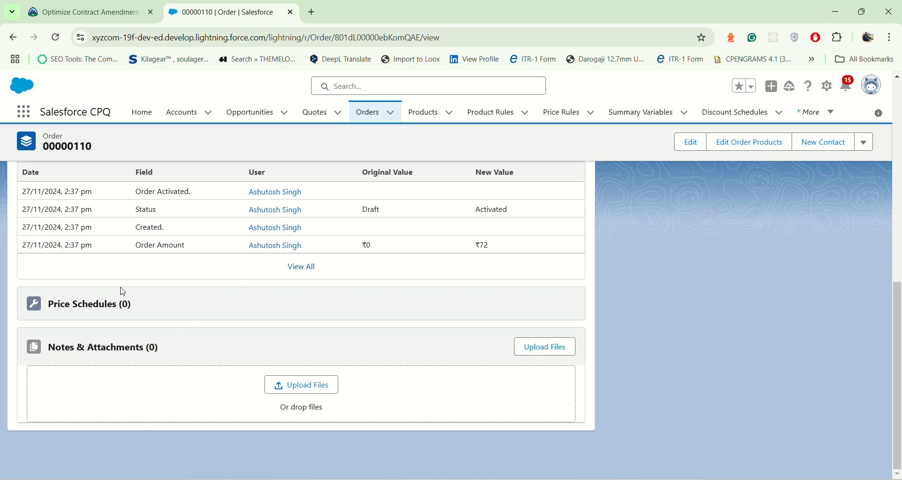
scroll(123, 291, "up", 10)
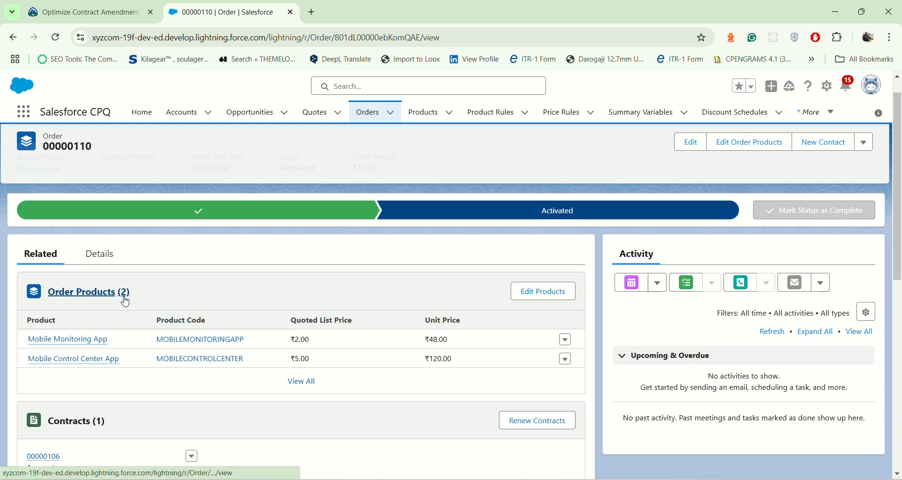
scroll(125, 301, "up", 1)
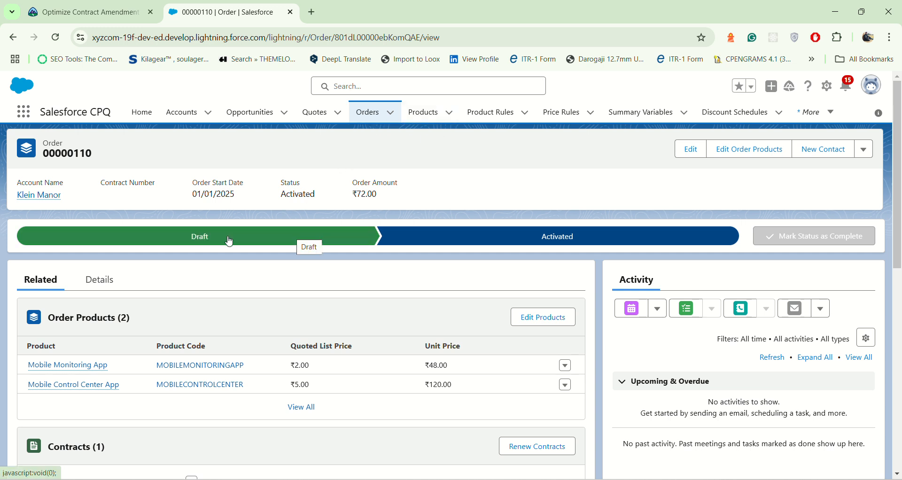
scroll(95, 297, "down", 1)
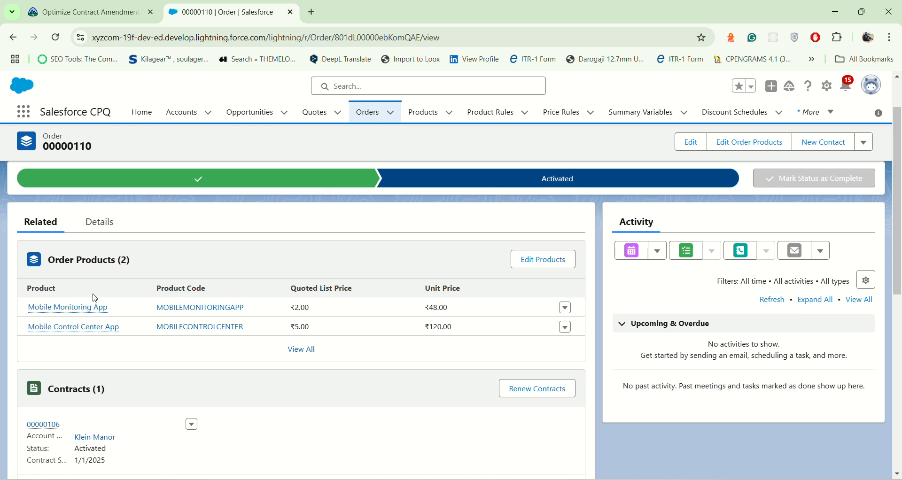
scroll(93, 297, "up", 1)
scroll(106, 305, "down", 2)
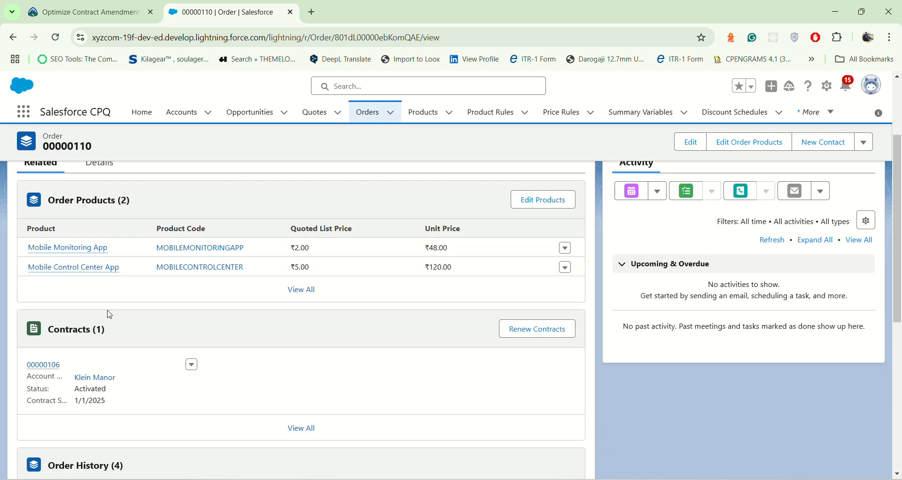
scroll(122, 324, "down", 5)
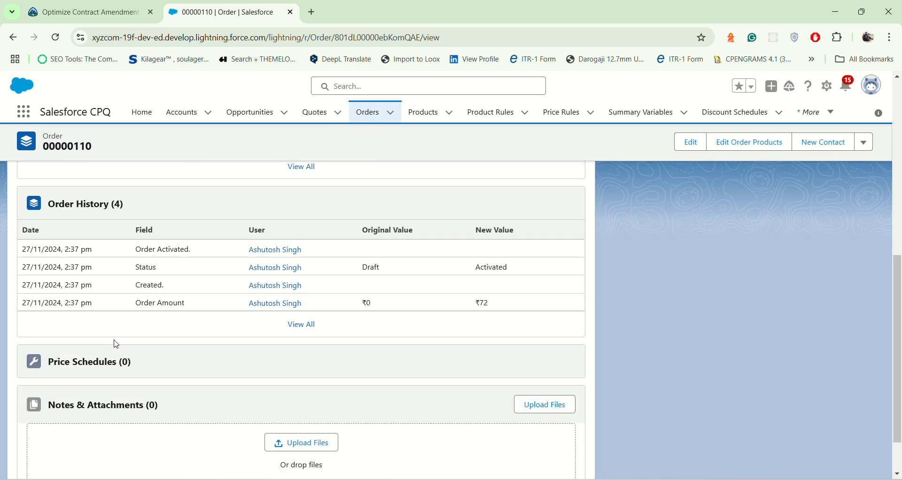
scroll(114, 339, "up", 8)
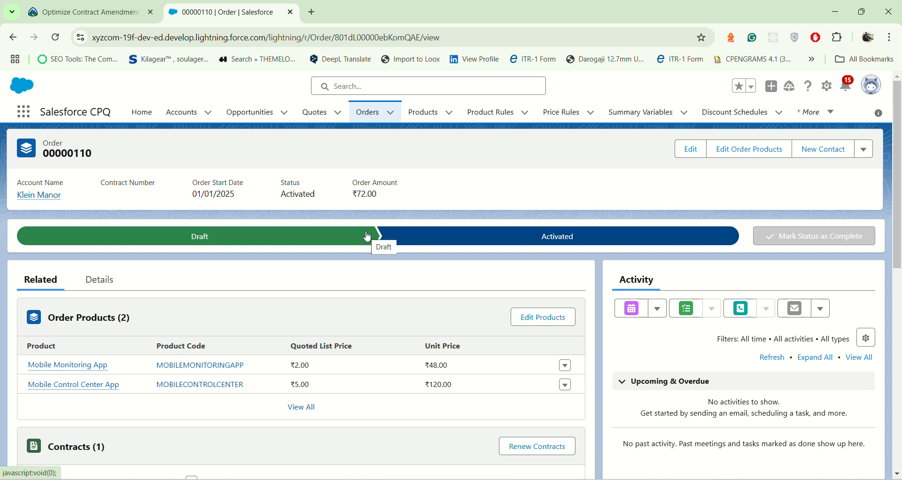
scroll(372, 291, "down", 1)
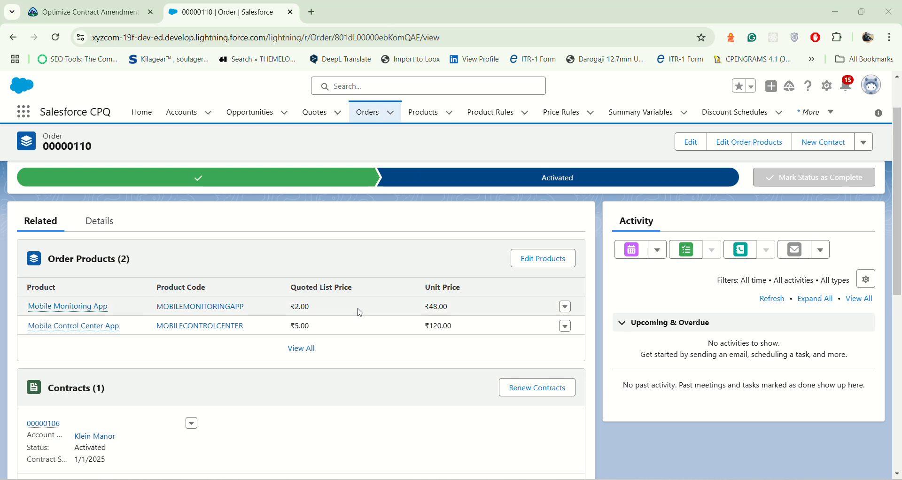
scroll(360, 312, "down", 2)
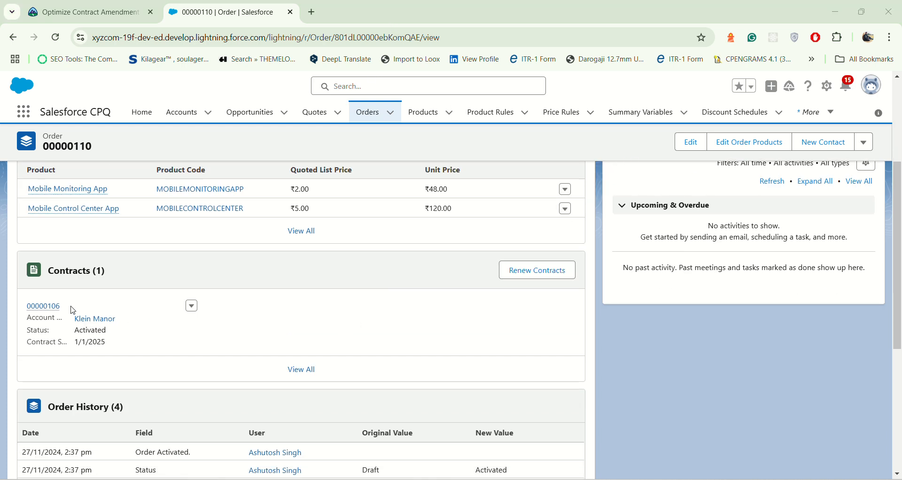
- Open the contract linked to the order, review its related records, and display its full list of subscriptions
mouse_move(45, 308)
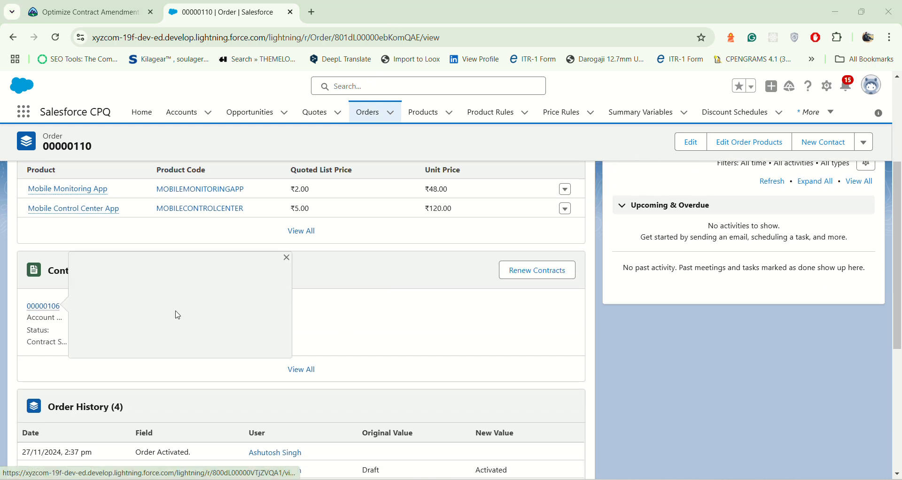
left_click(45, 306)
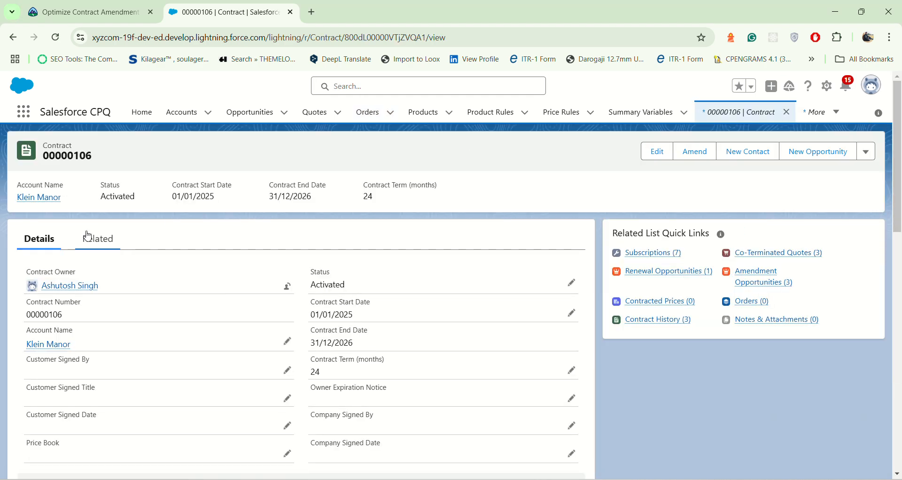
left_click(88, 237)
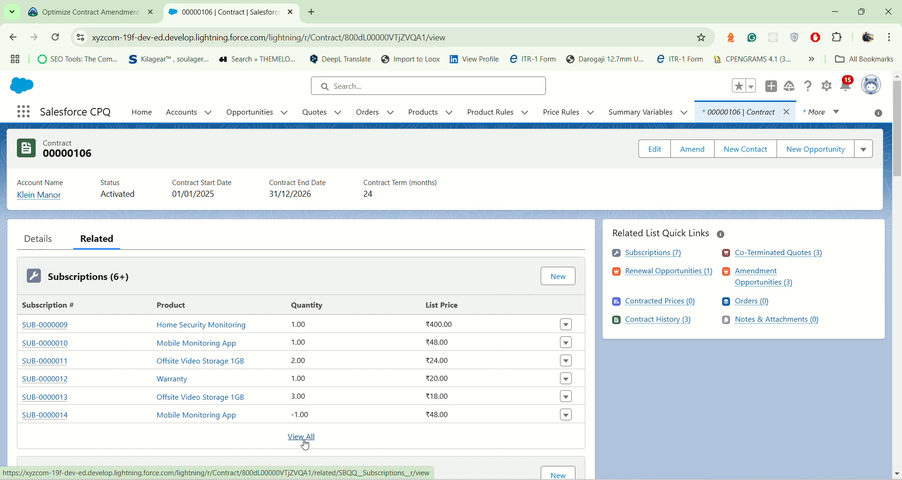
scroll(305, 445, "down", 9)
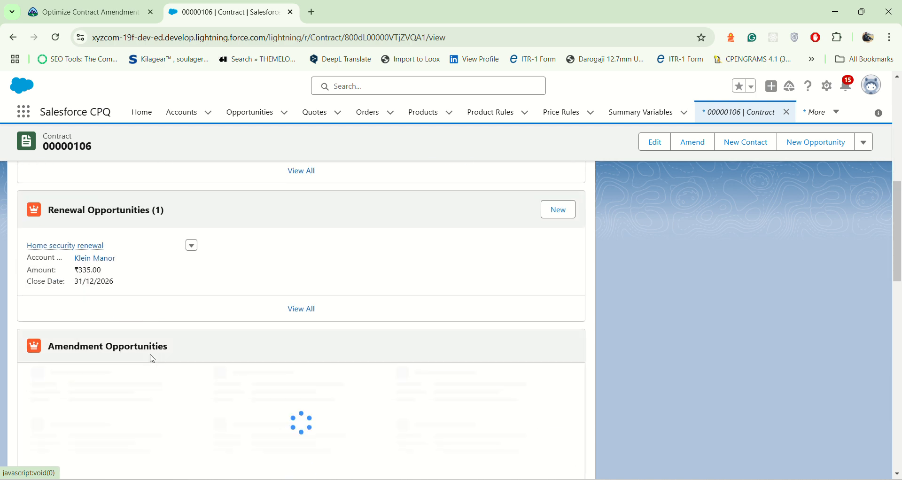
scroll(153, 359, "down", 10)
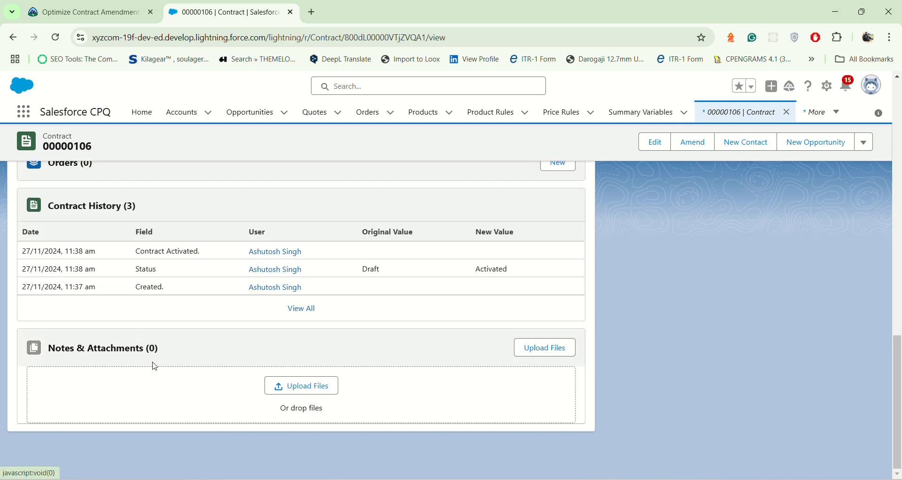
scroll(155, 366, "up", 18)
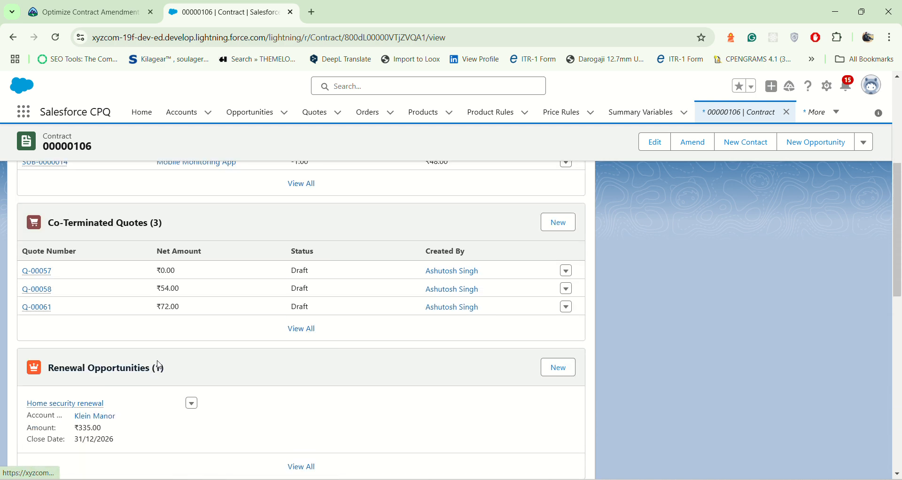
left_click(300, 363)
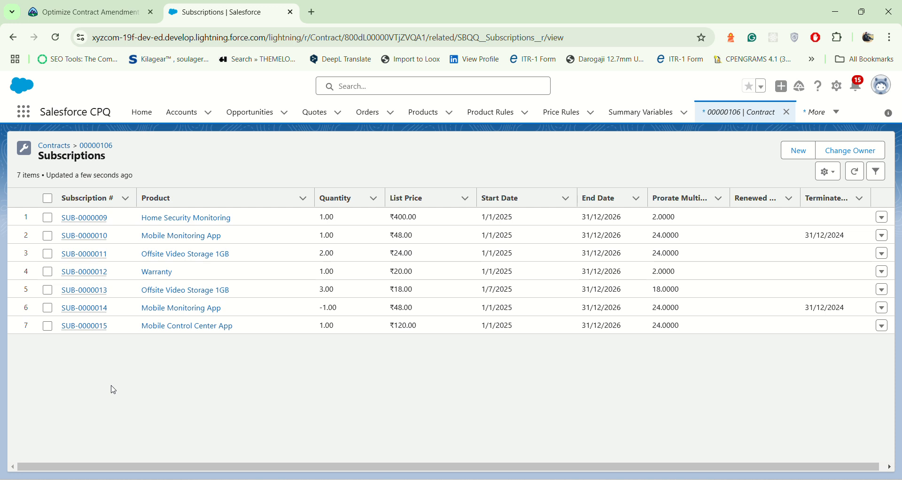
- Open the Home security renewal opportunity and examine its products and quantities
left_click(251, 111)
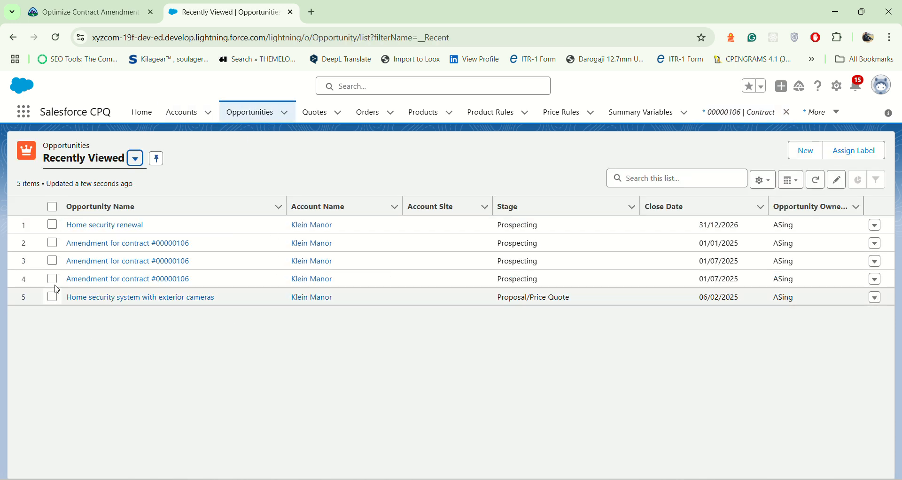
left_click(88, 227)
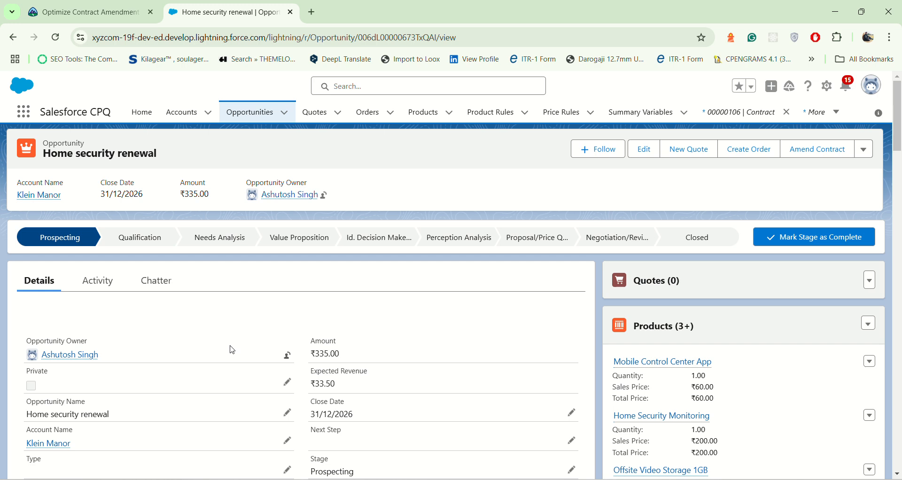
scroll(652, 339, "down", 4)
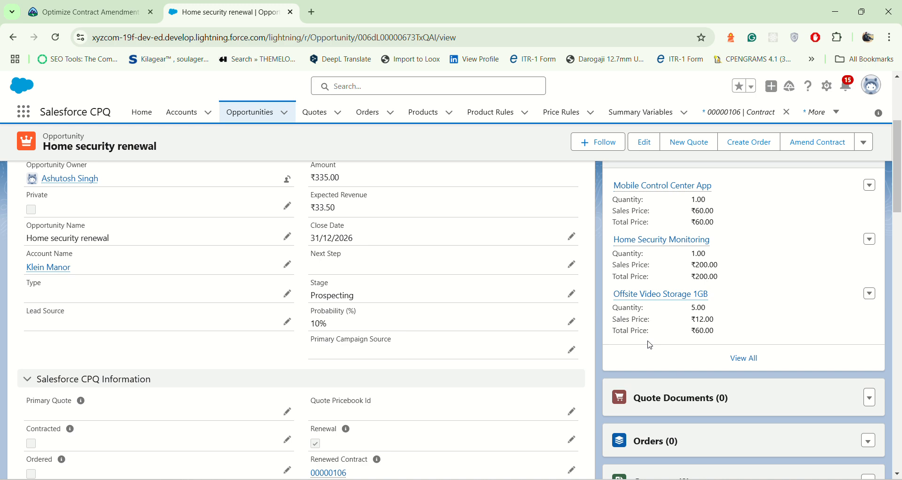
scroll(650, 345, "down", 4)
- Switch to the Trailhead project page and submit the Amend a Contract step for verification
left_click(12, 11)
left_click(93, 3)
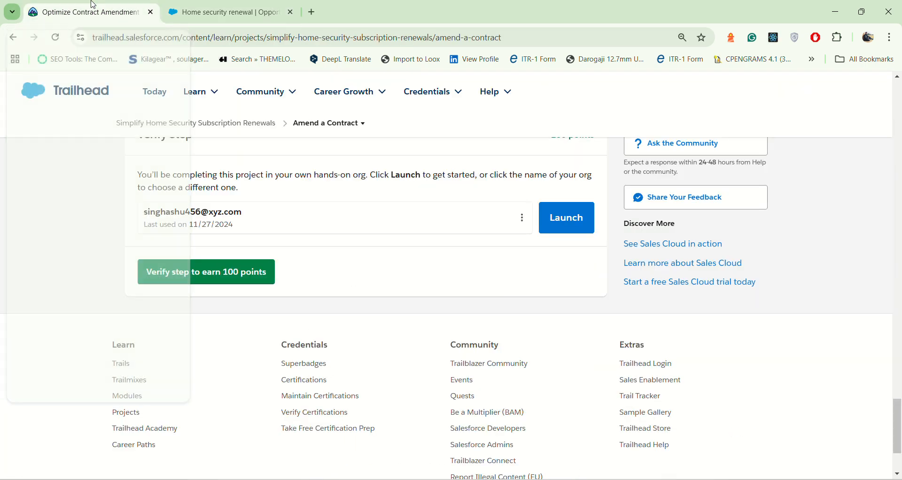
left_click(179, 270)
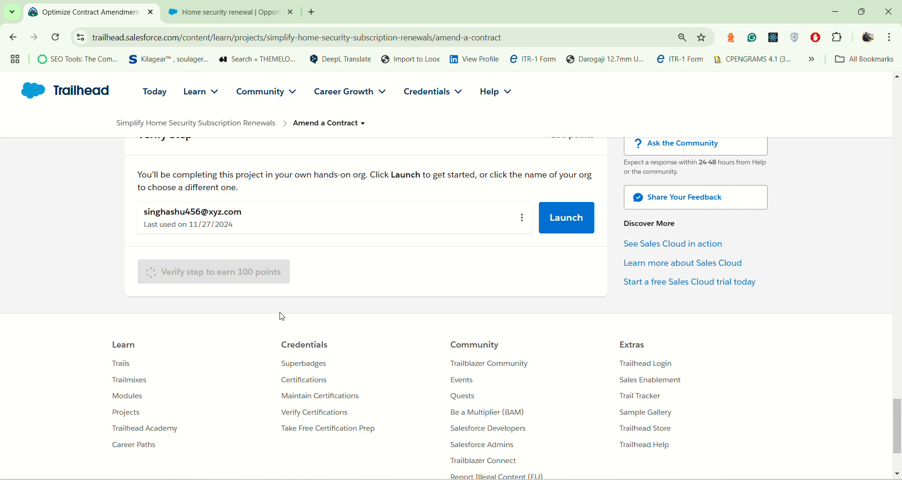
- Compare Trailhead's example renewal products with the Home security renewal opportunity, and return to Trailhead to check the verification result
scroll(282, 317, "up", 15)
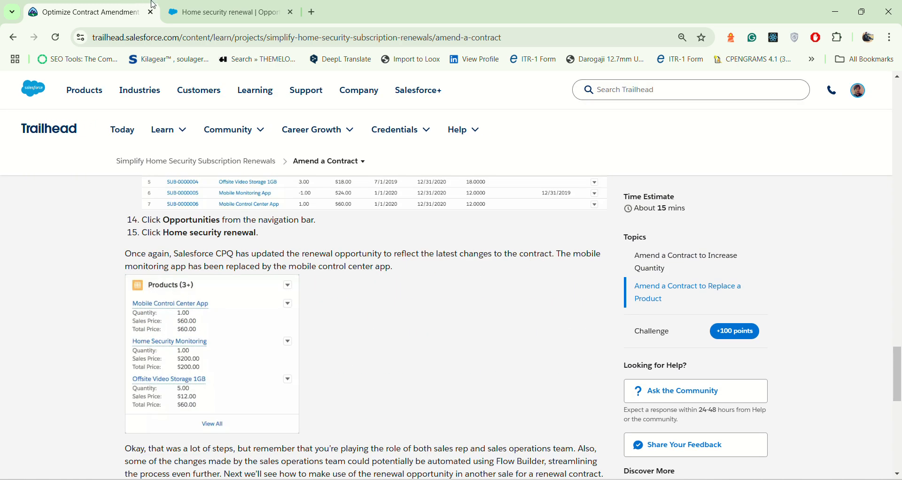
left_click(221, 12)
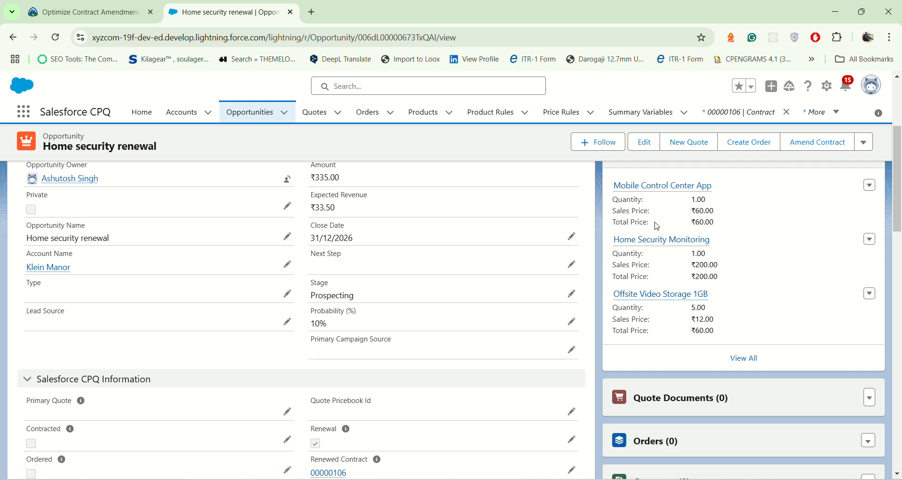
left_click(84, 13)
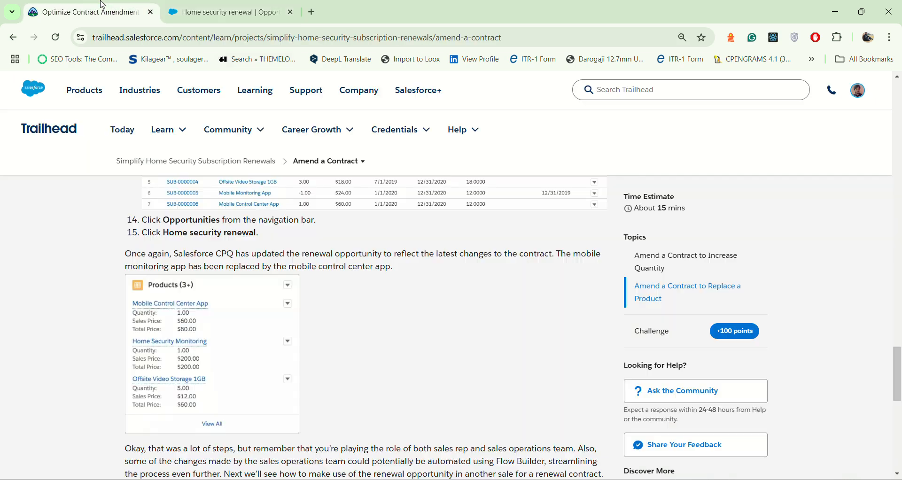
scroll(403, 323, "down", 10)
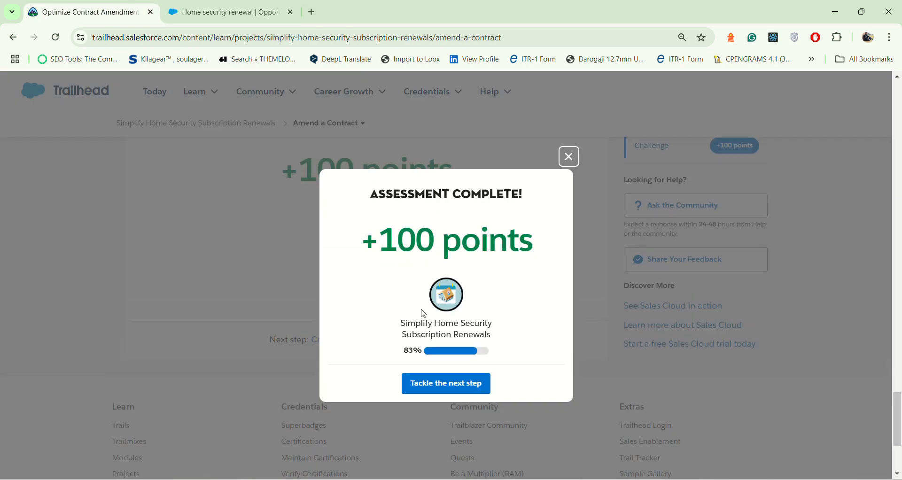